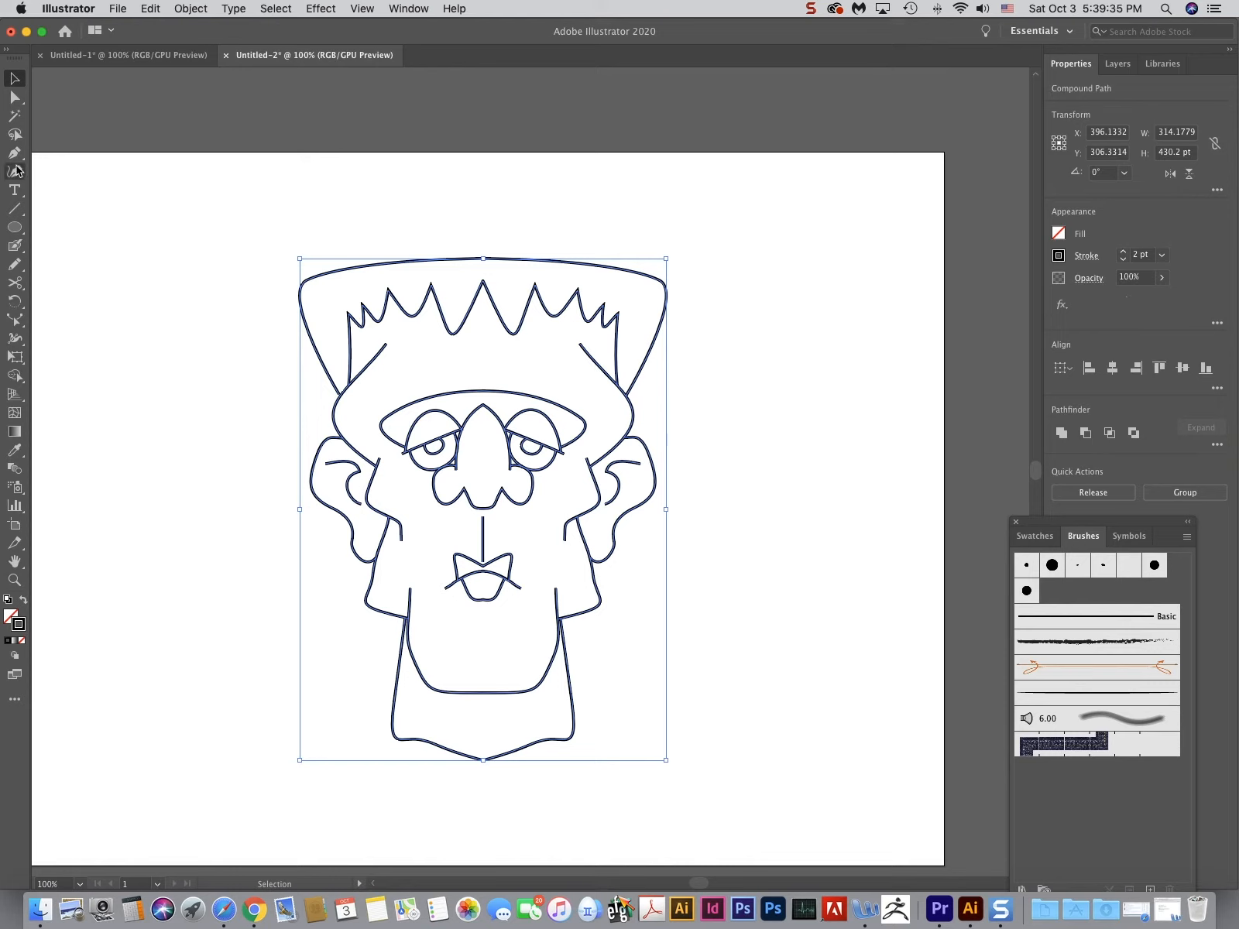
- Draw a thin vertical ellipse about 6 by 95 pt beside the head, with a black fill and no stroke
click(14, 227)
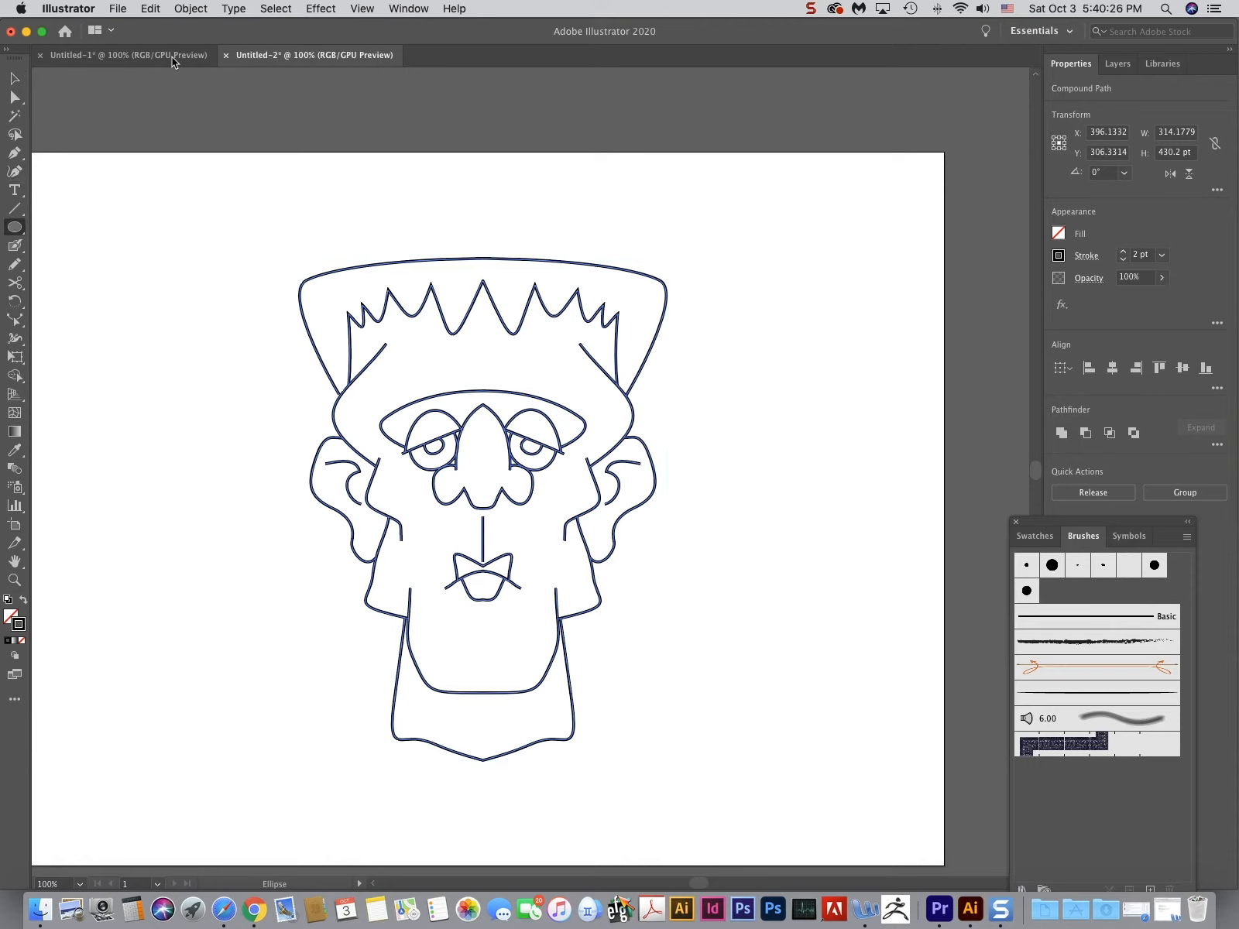
click(19, 229)
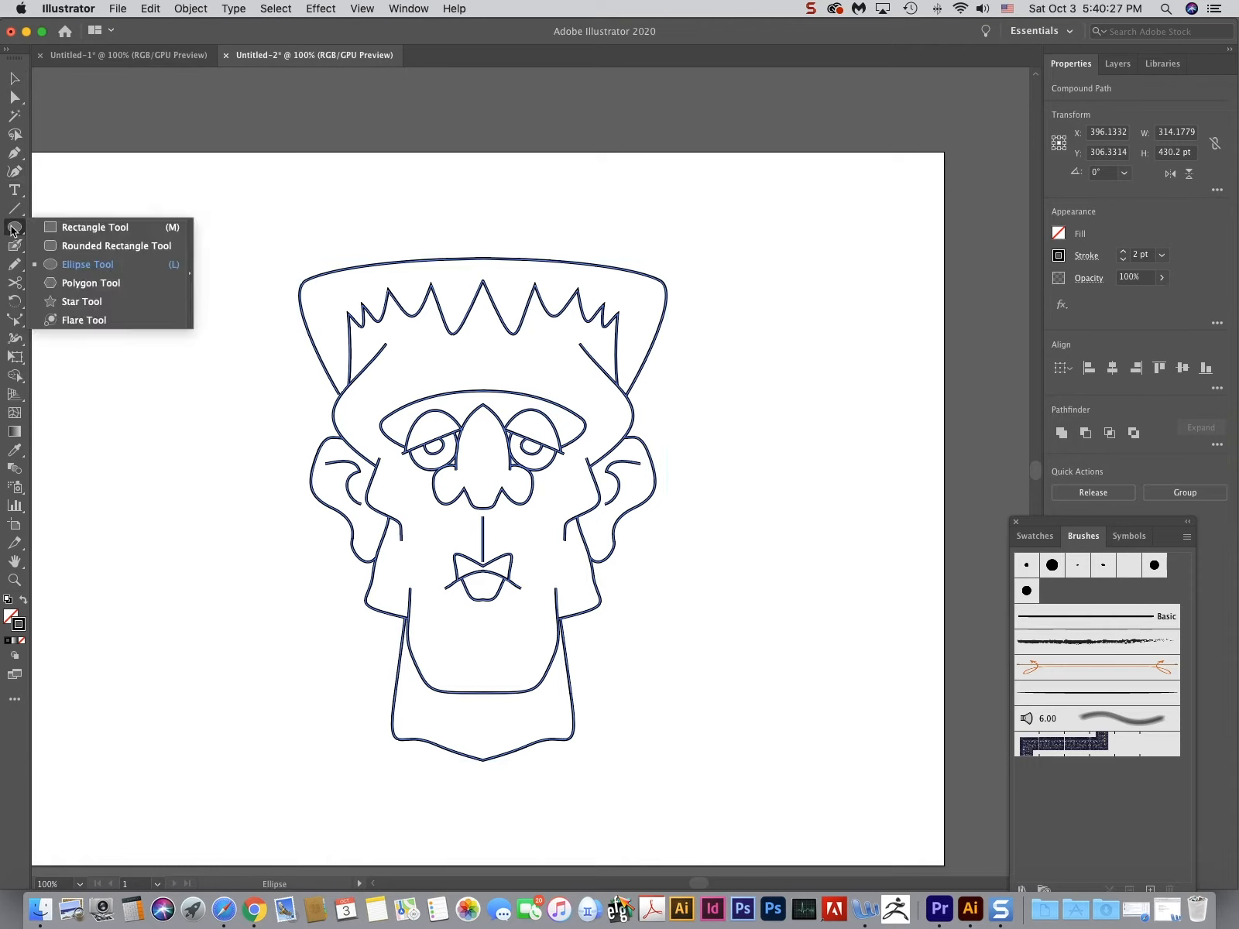
click(82, 264)
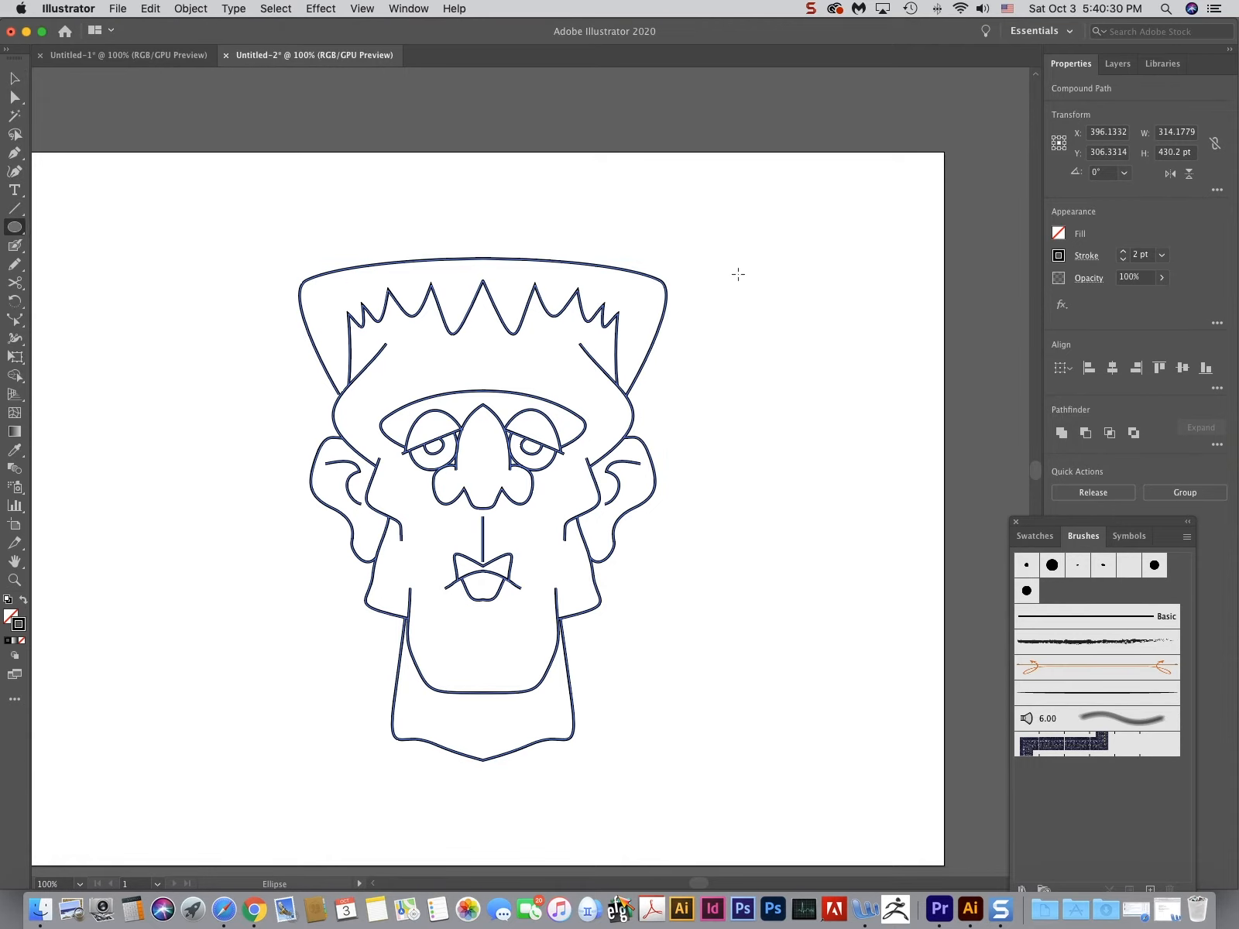
drag(739, 274, 744, 385)
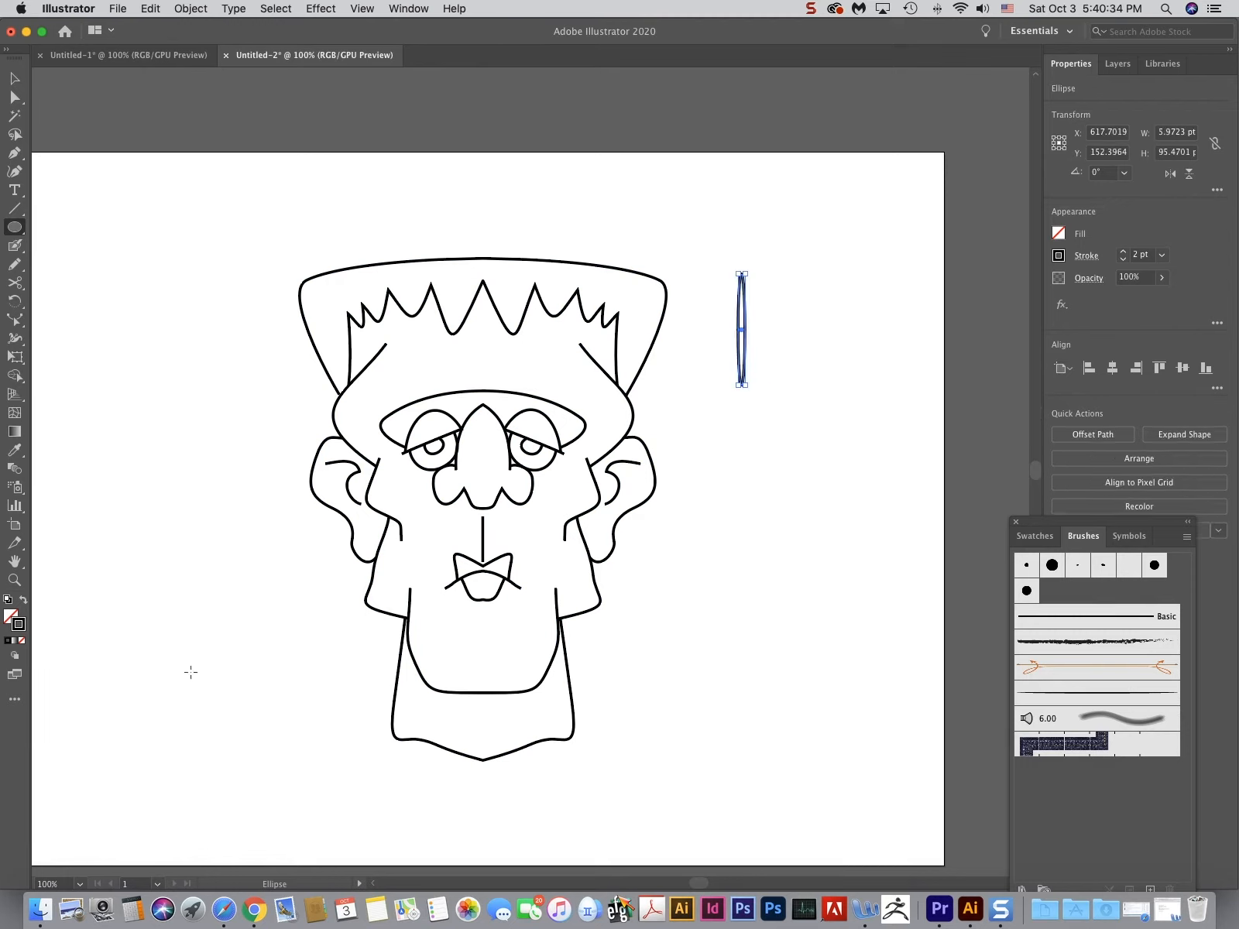
click(24, 601)
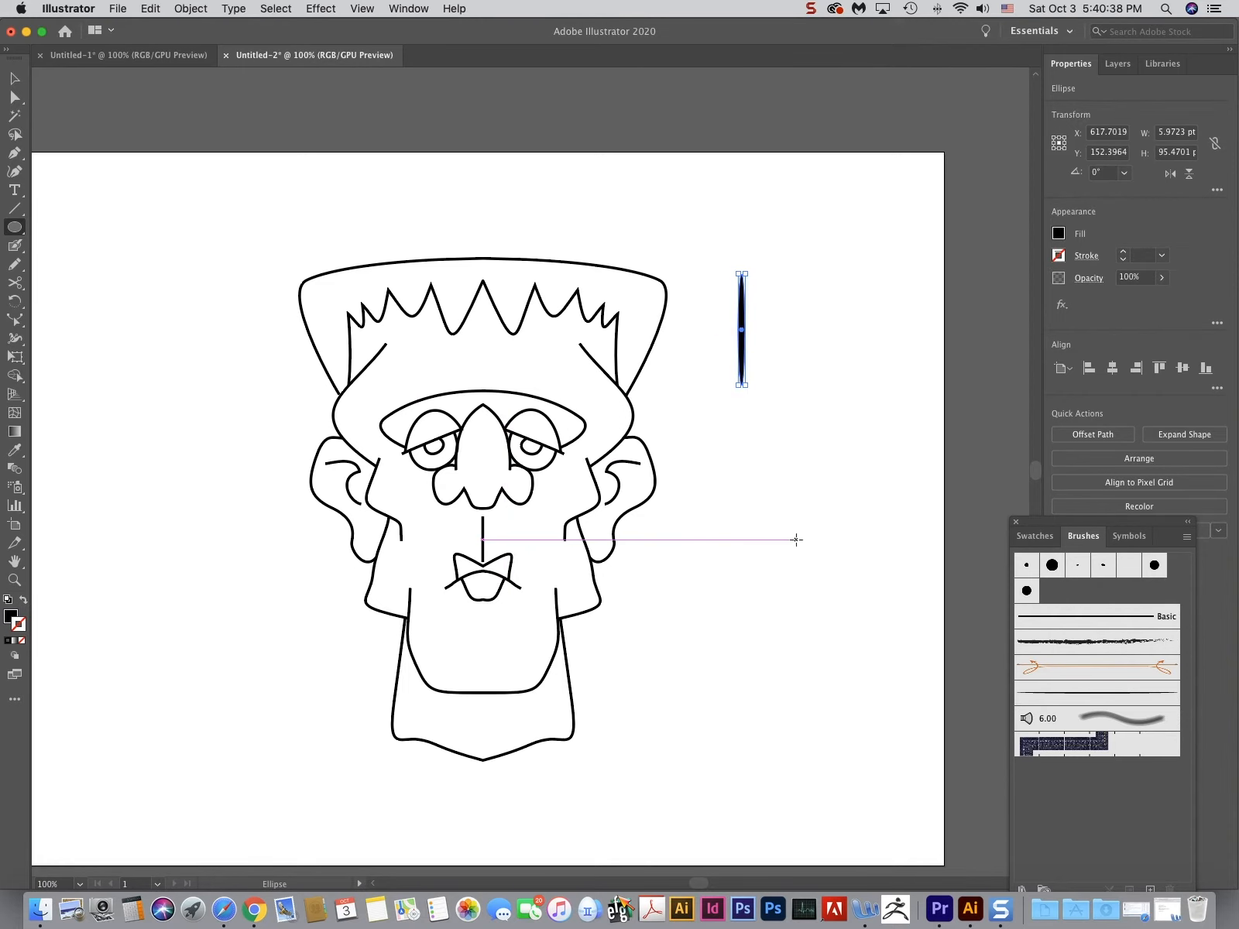
- Narrow the thin black ellipse to a width of about 2.9 pt, keeping it centred
key(super+equal)
key(super+equal)
key(super+equal)
key(super+equal)
key(super+equal)
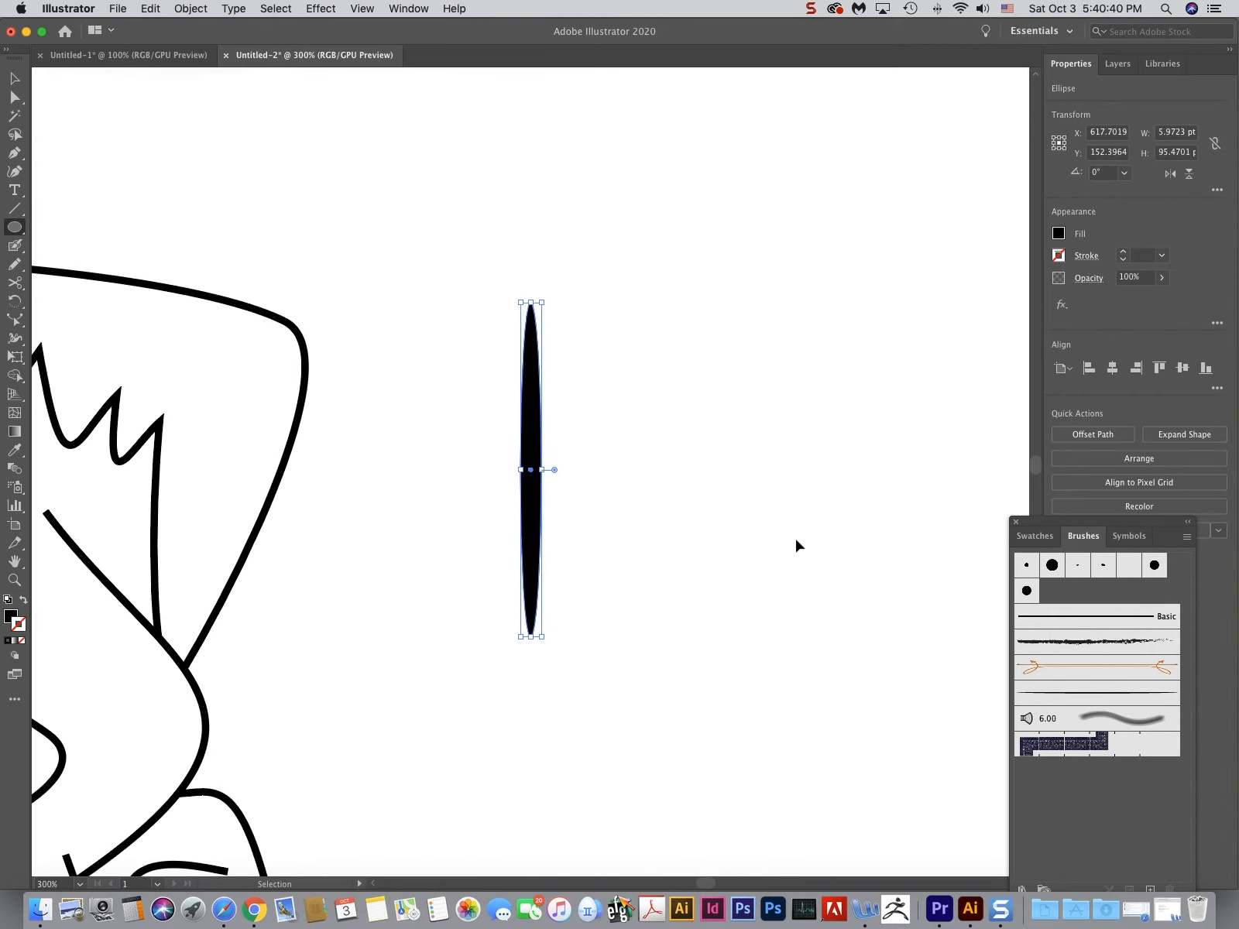
drag(555, 469, 544, 474)
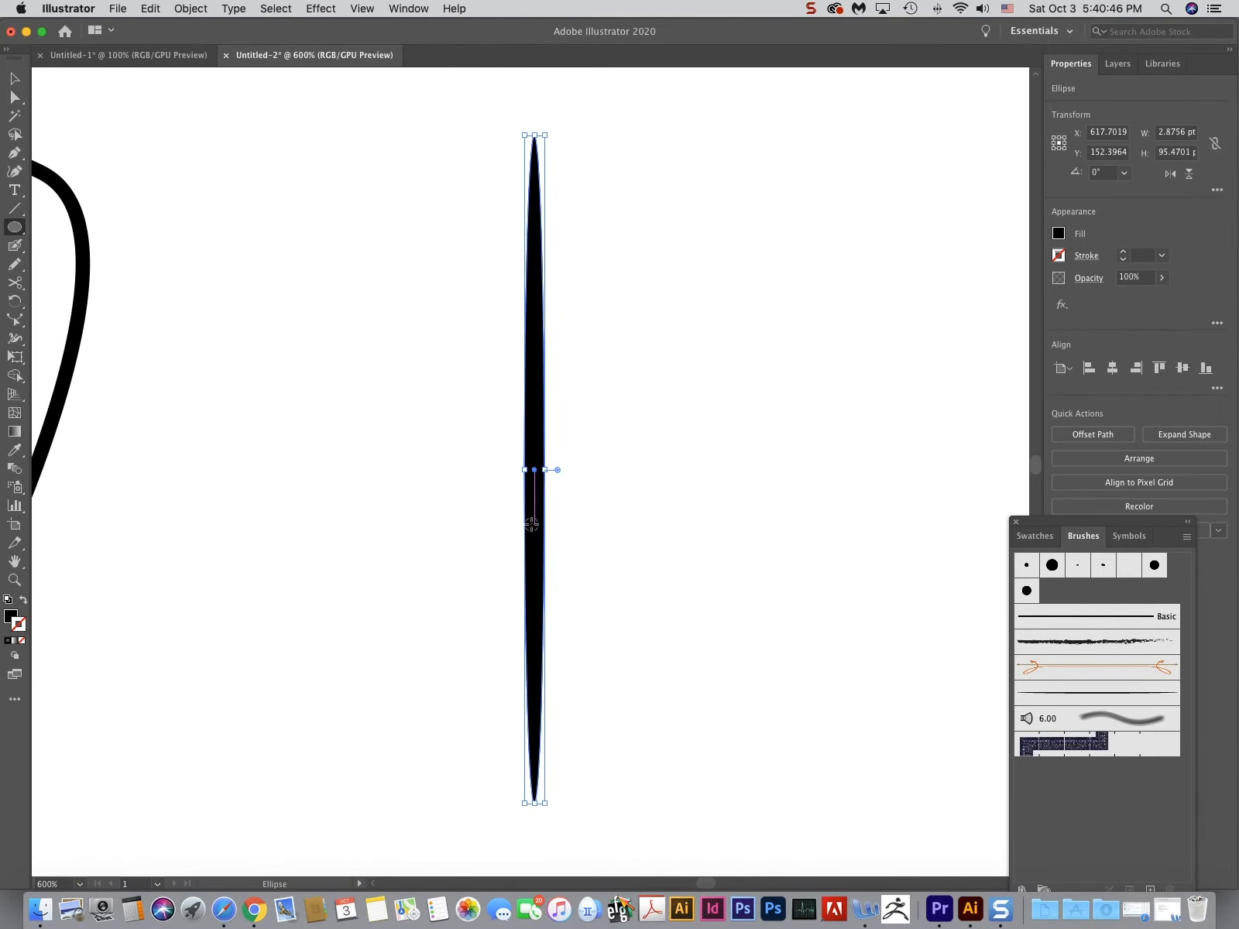
key(v)
key(super+1)
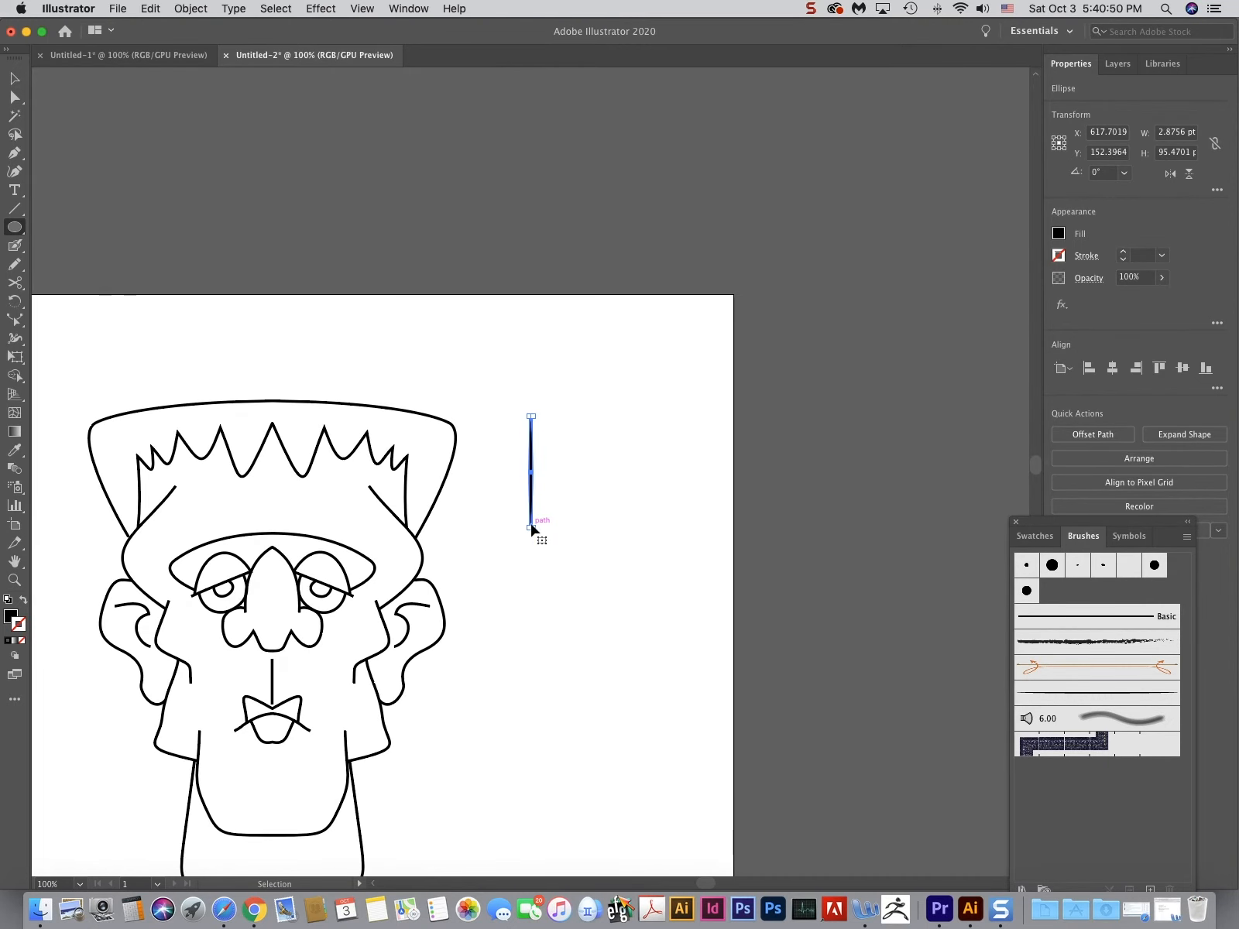
key(super+0)
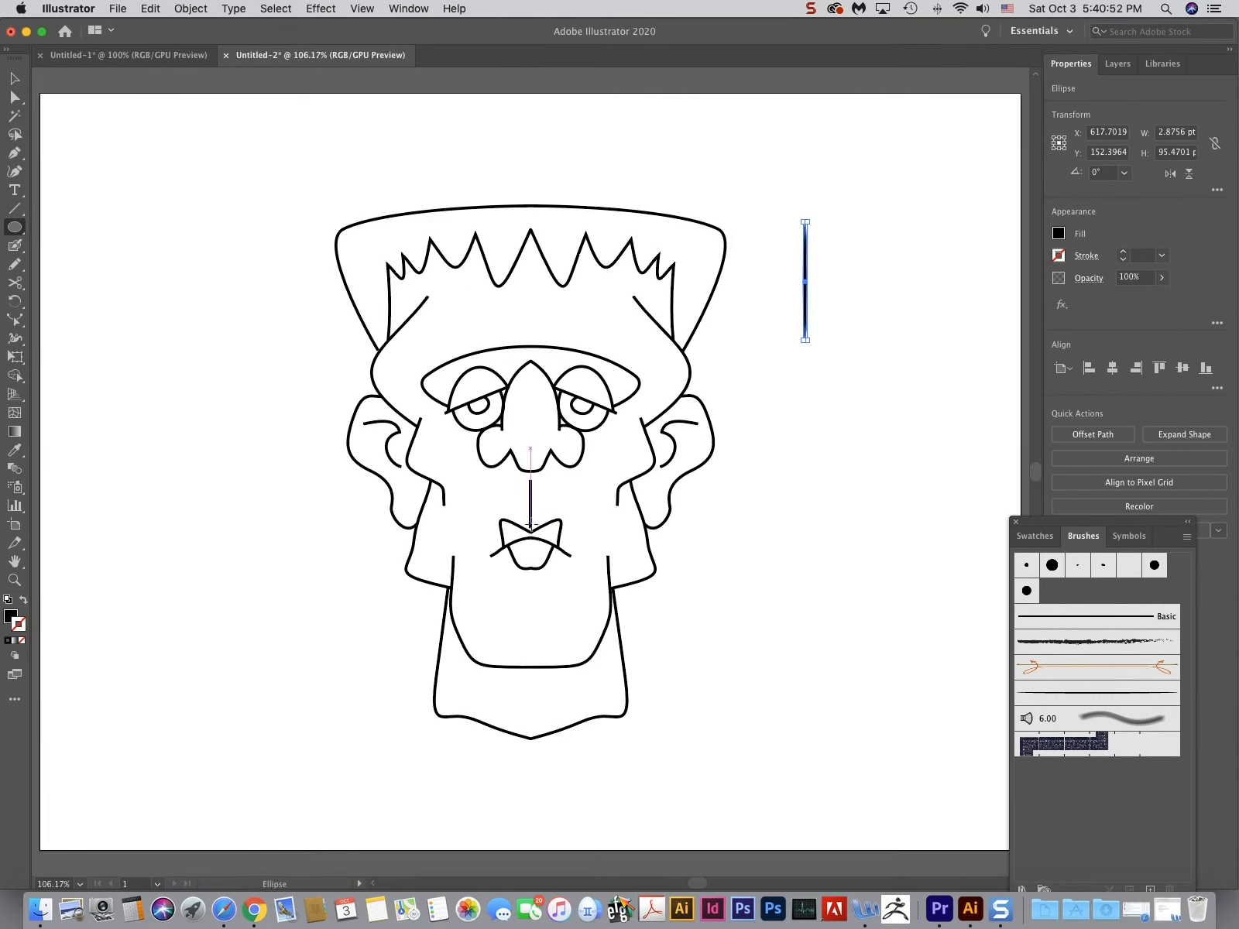
- Create a new art brush from the thin ellipse with the default options and apply it to the head drawing
click(14, 78)
click(1186, 537)
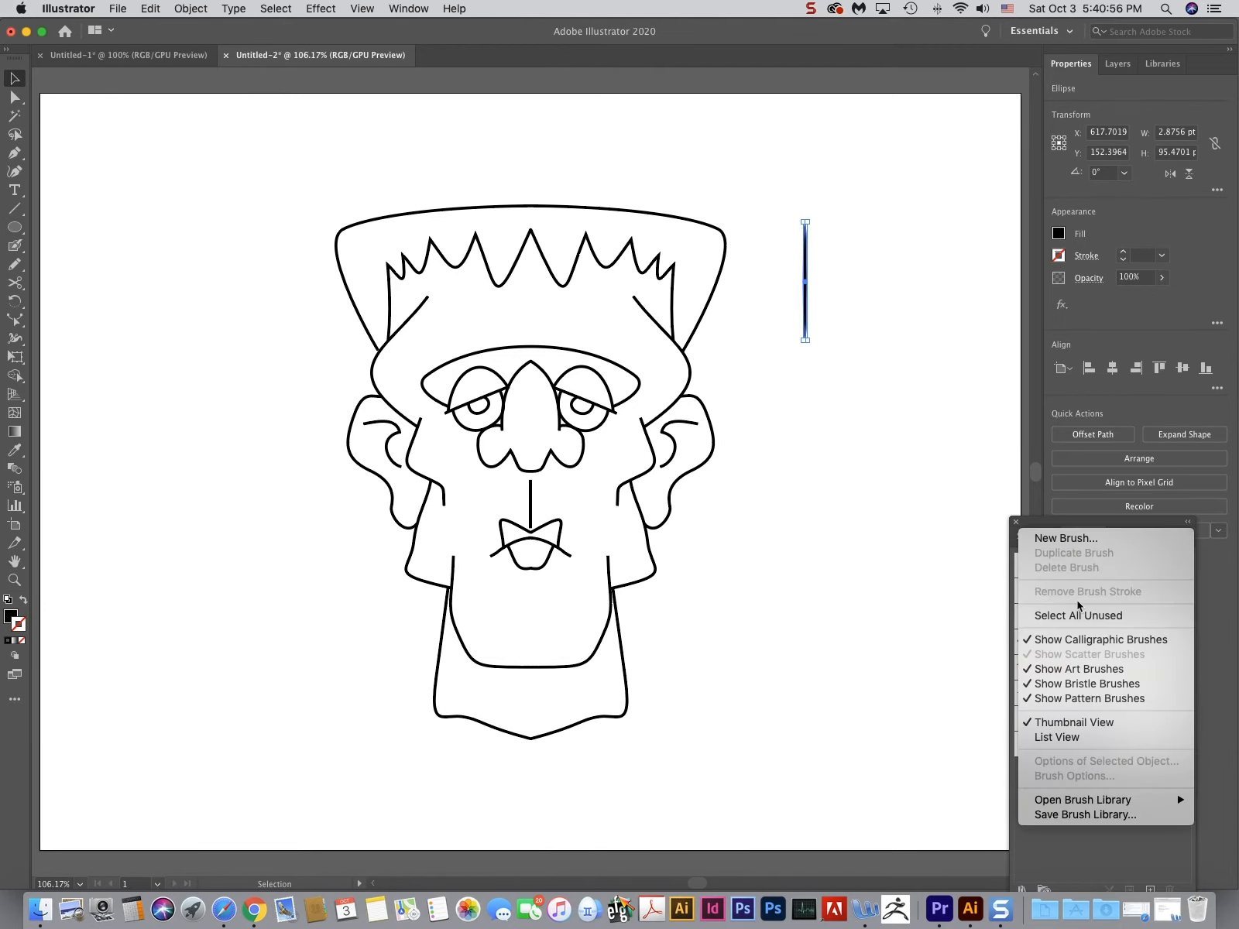
click(1065, 537)
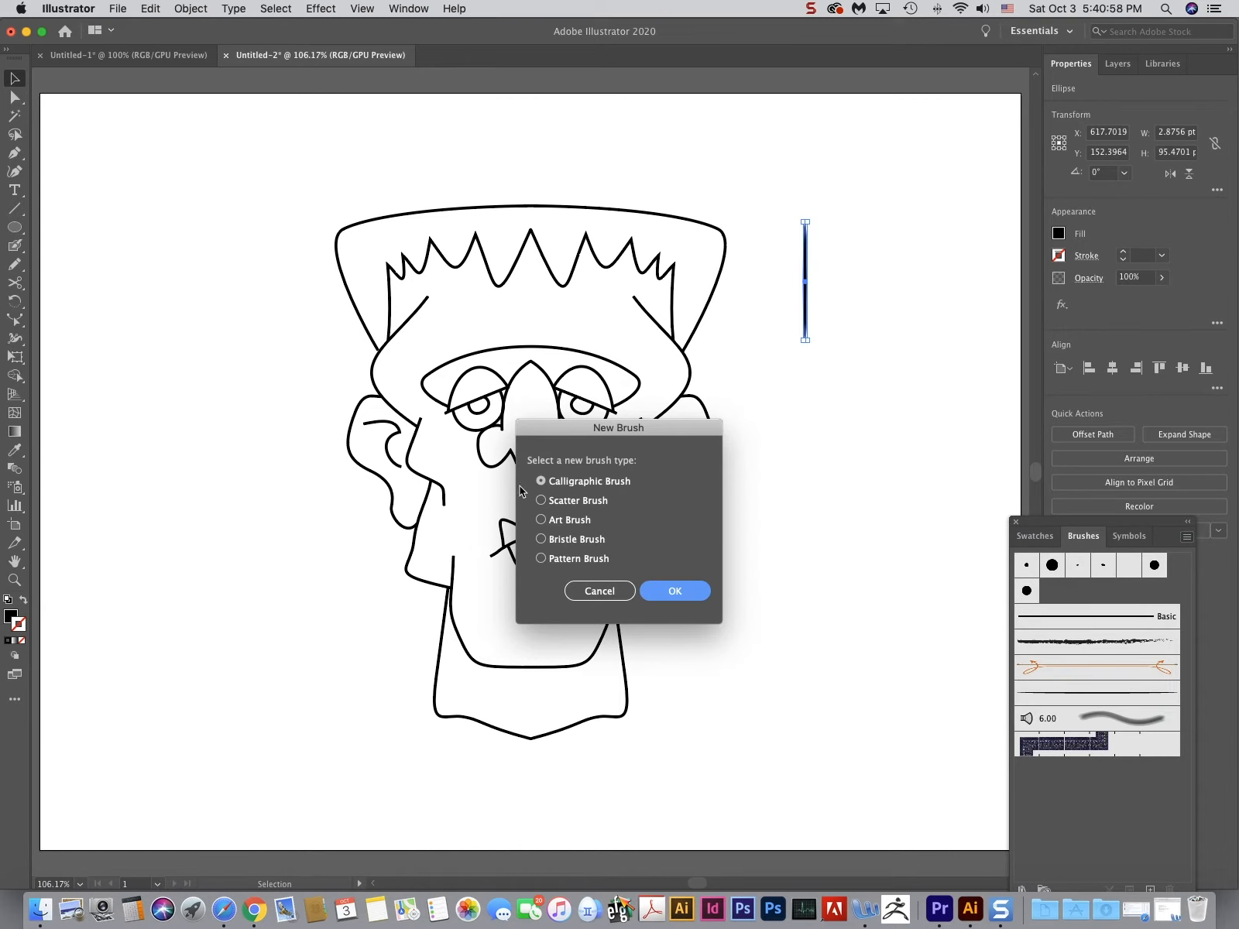
click(541, 519)
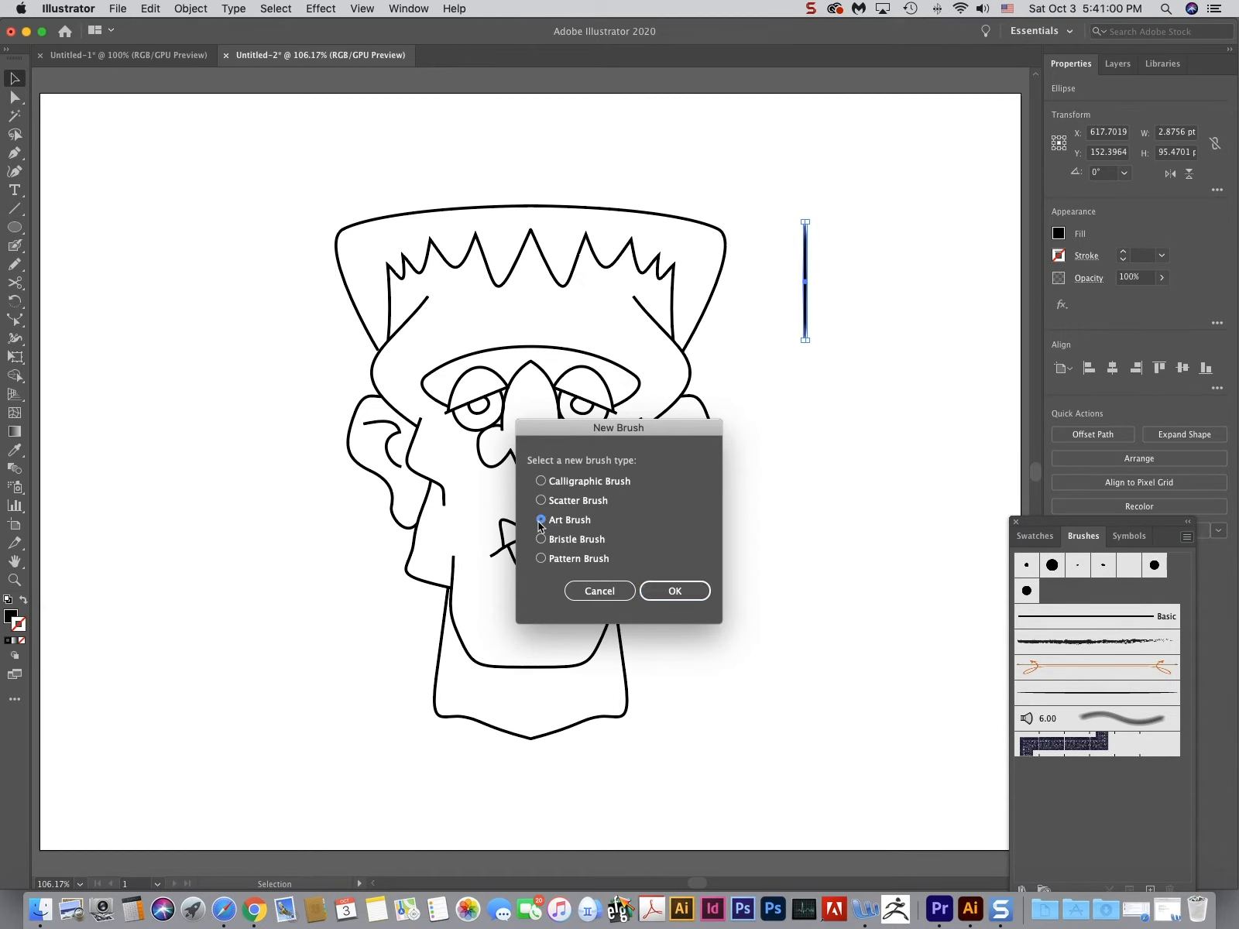
click(672, 606)
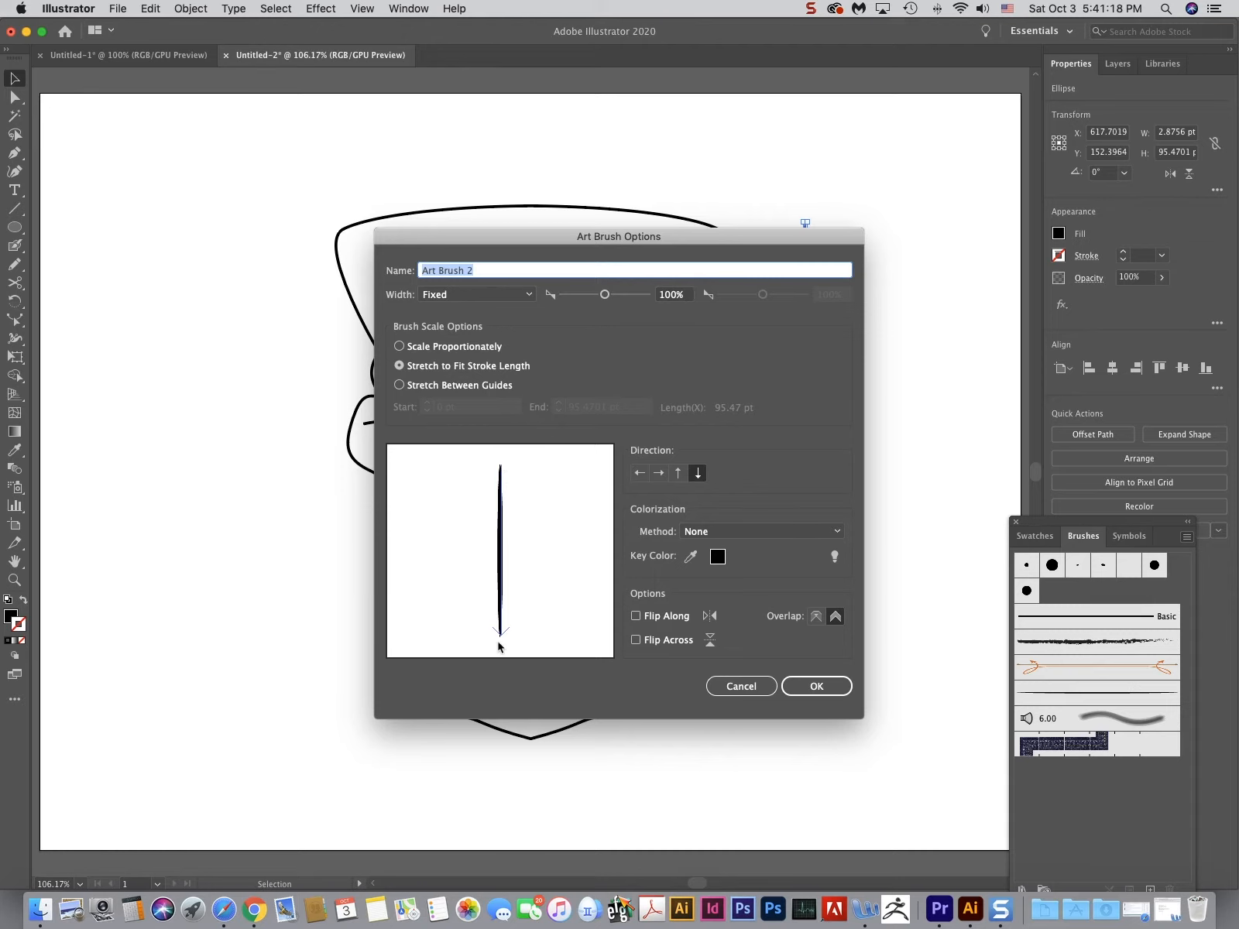
click(808, 684)
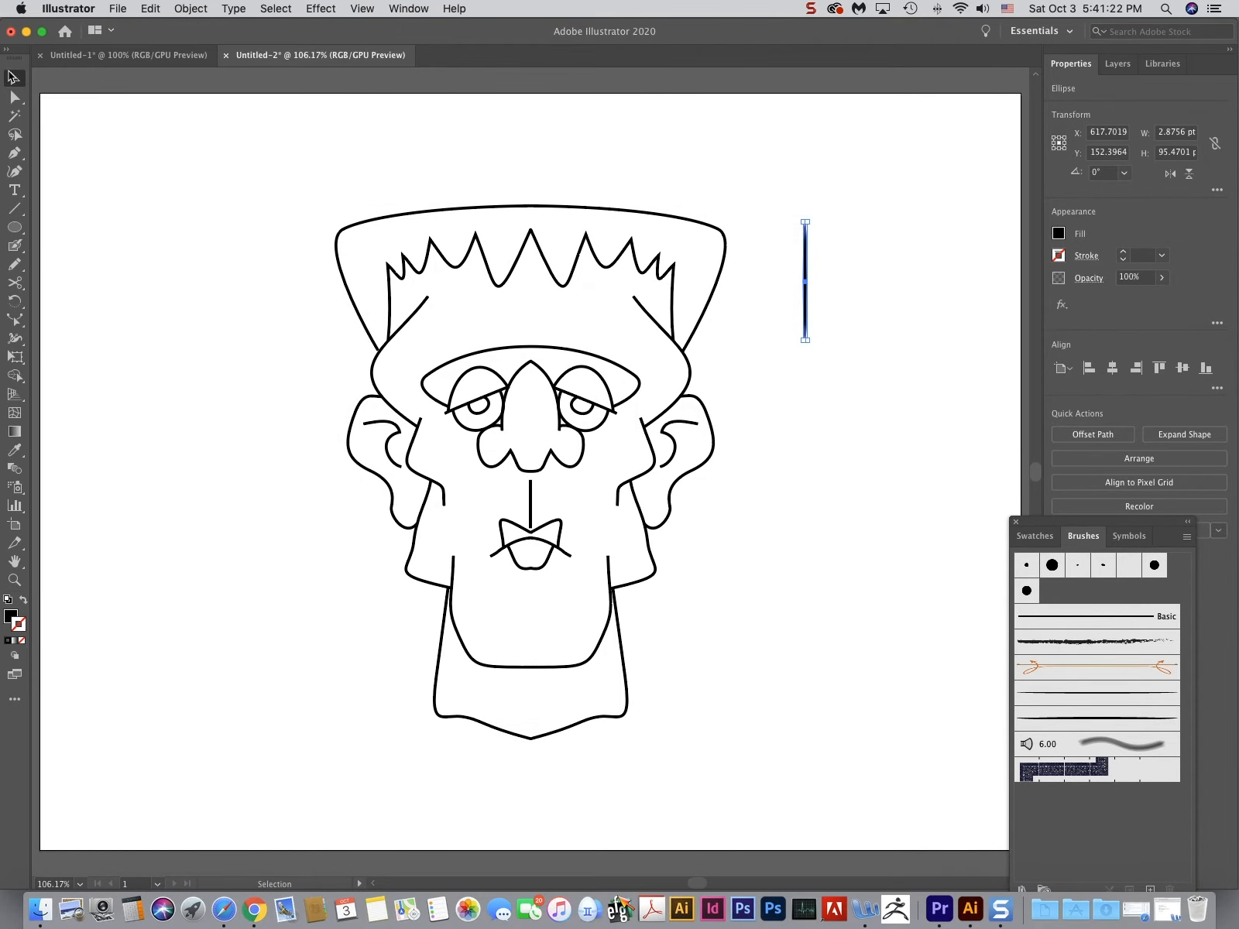
drag(745, 183, 249, 768)
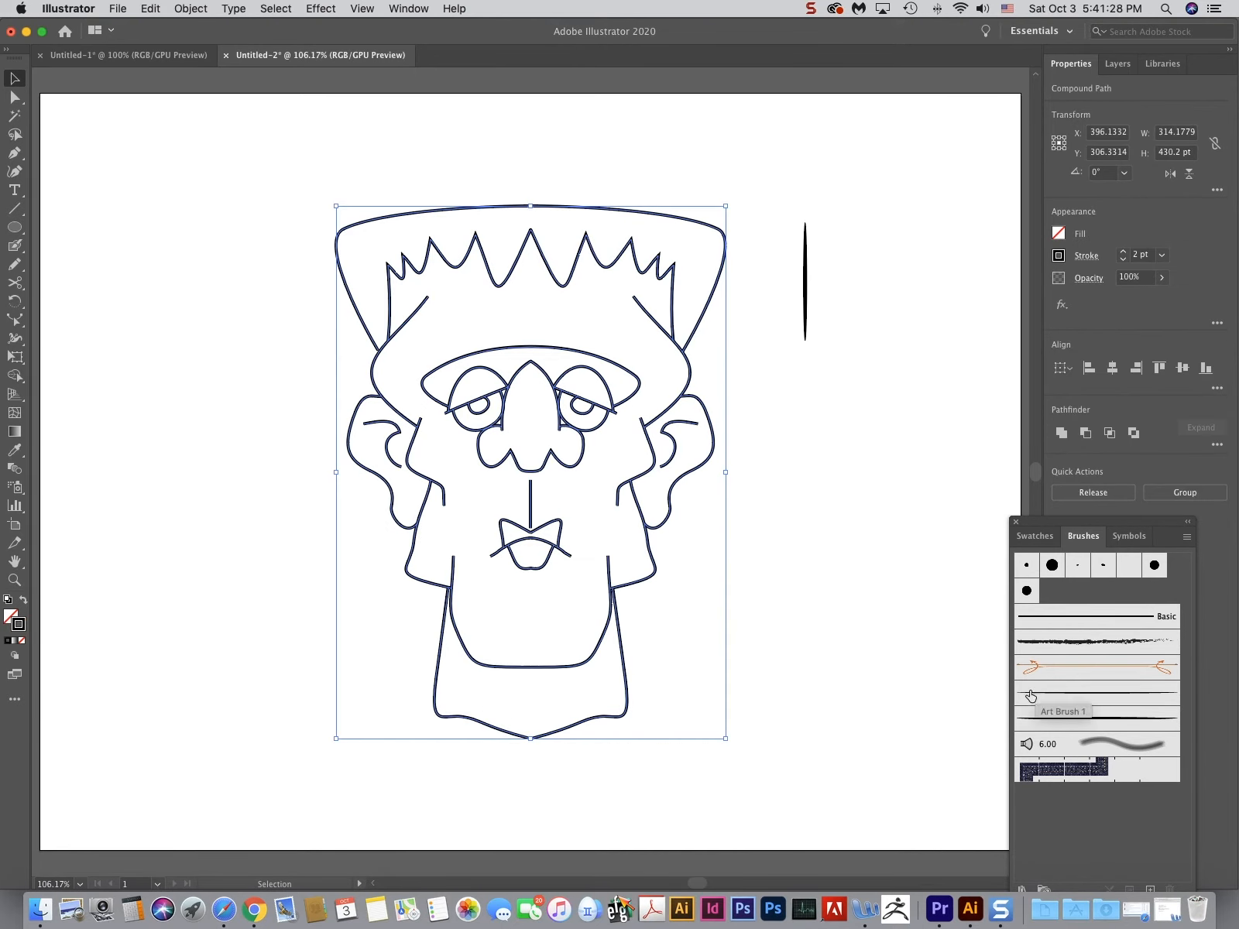
click(1051, 726)
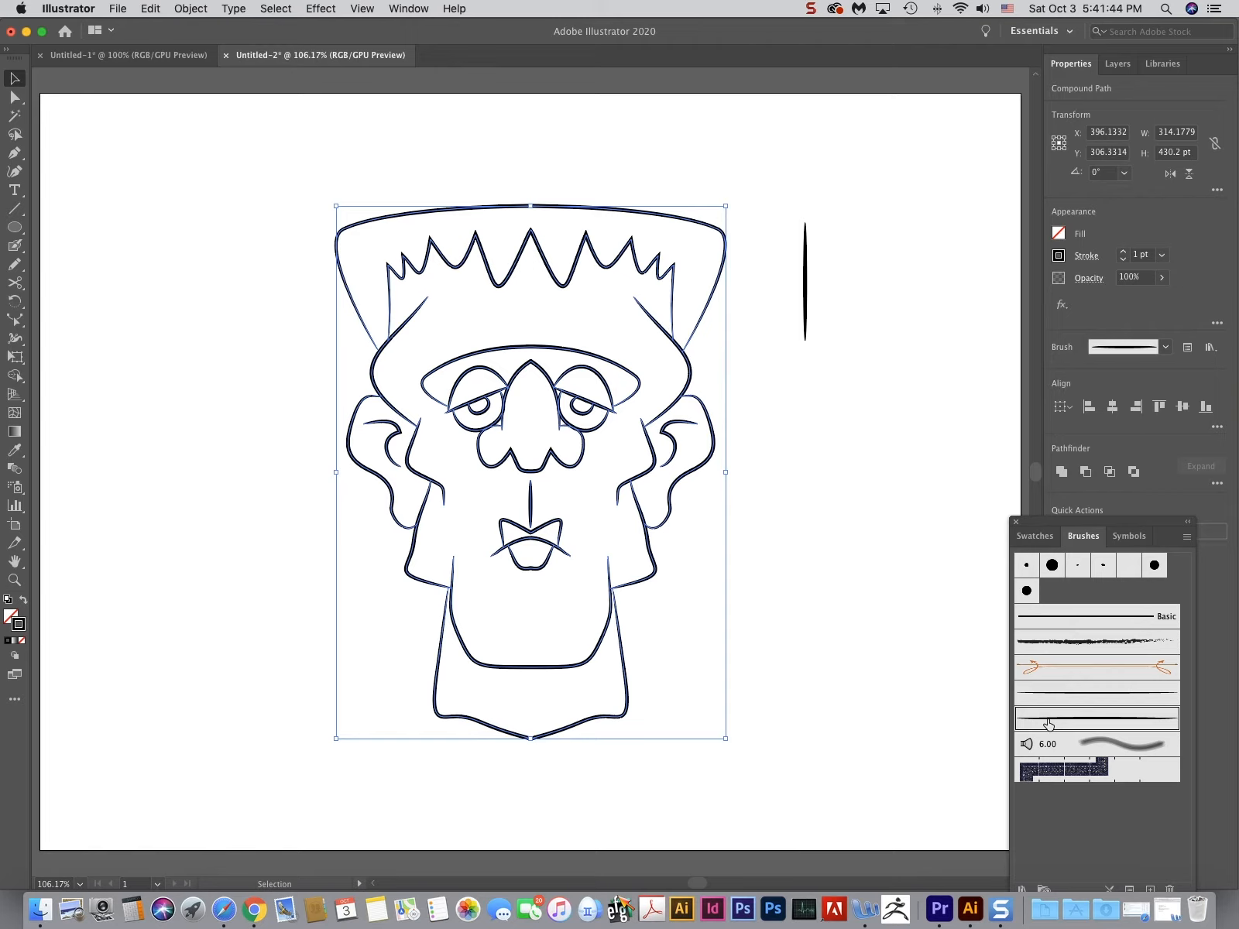
- Draw a tall ellipse about 21 by 192 pt beside the head and raise its bottom and top anchor points to form a taper
click(14, 227)
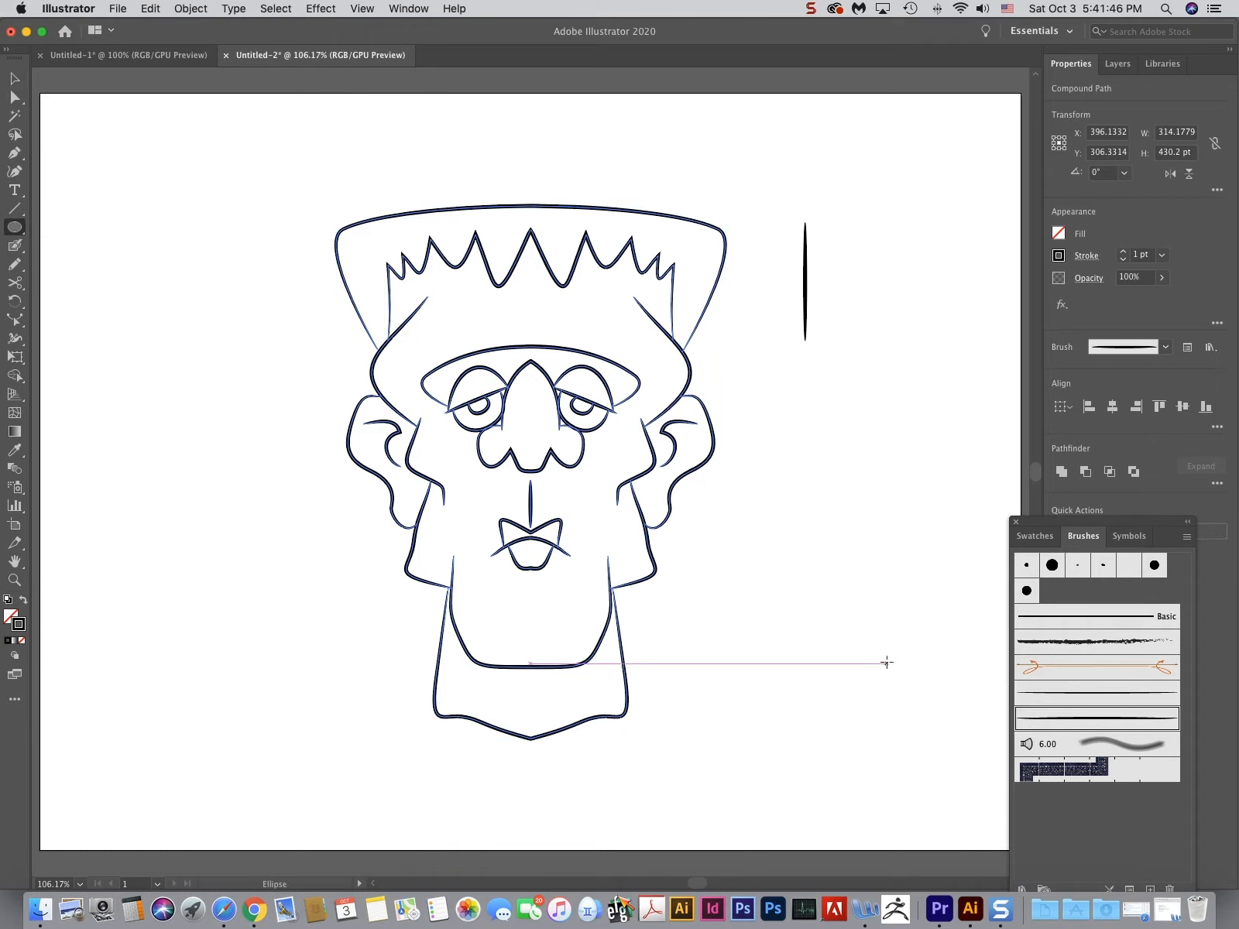
drag(898, 697, 872, 459)
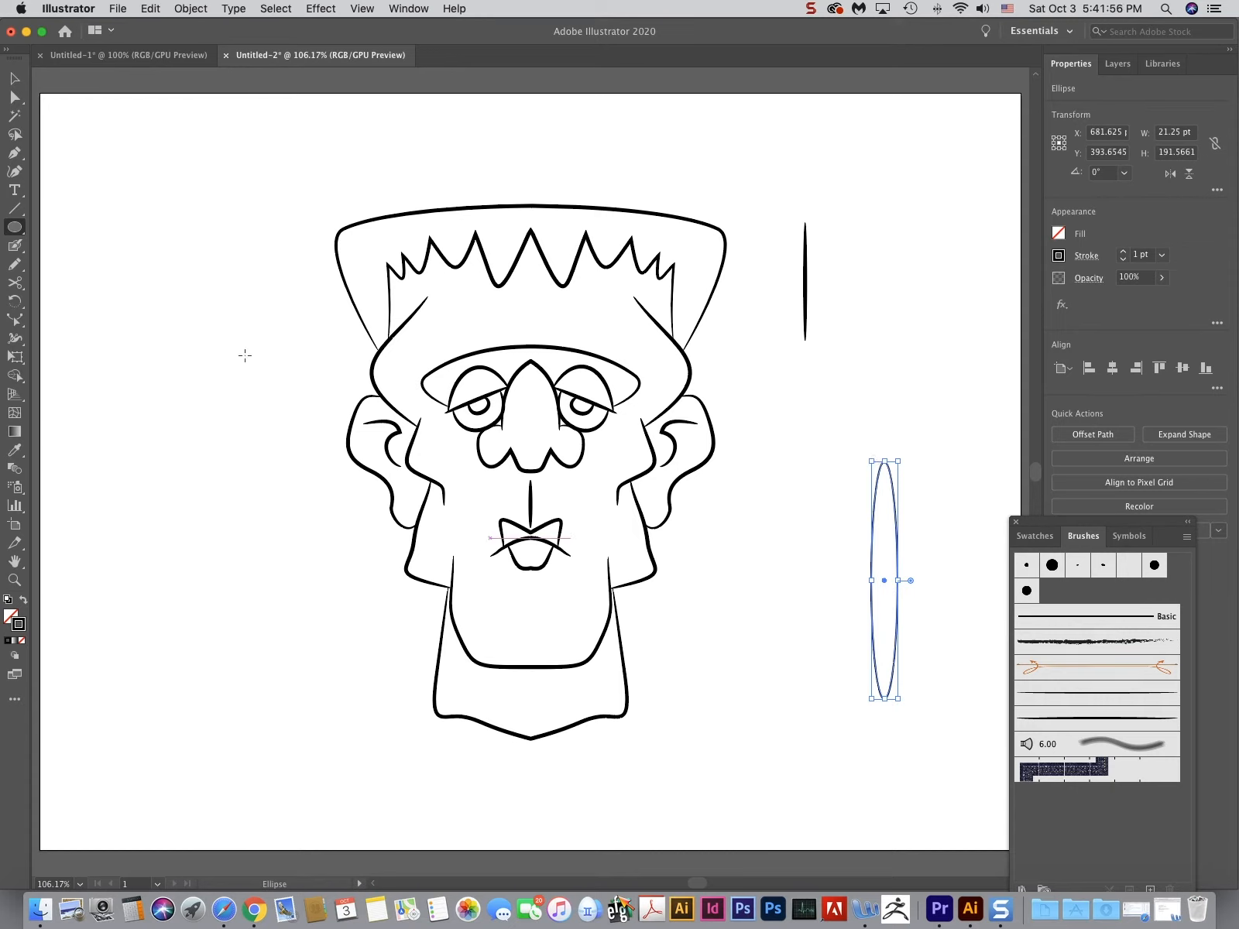
click(14, 97)
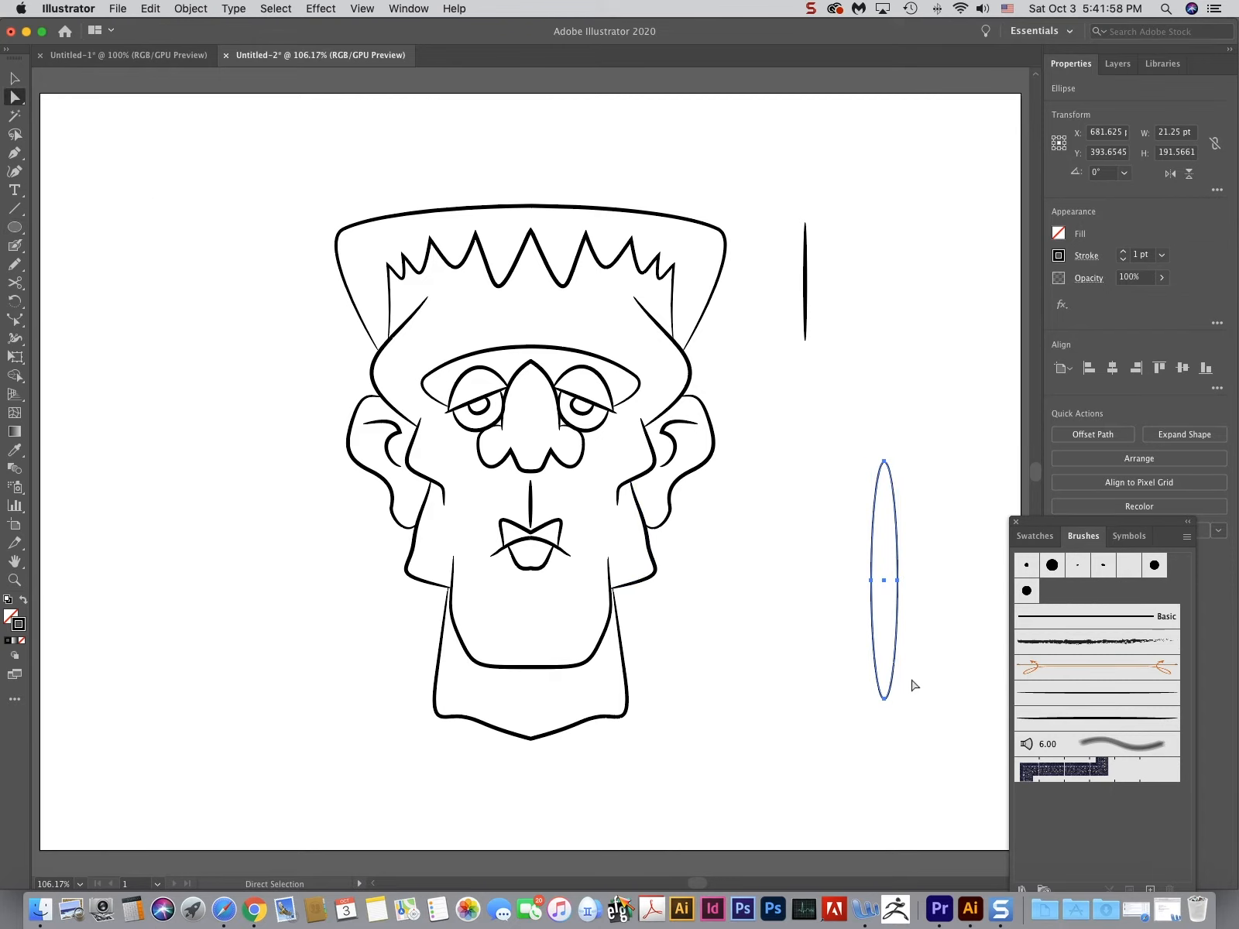
drag(912, 682, 885, 630)
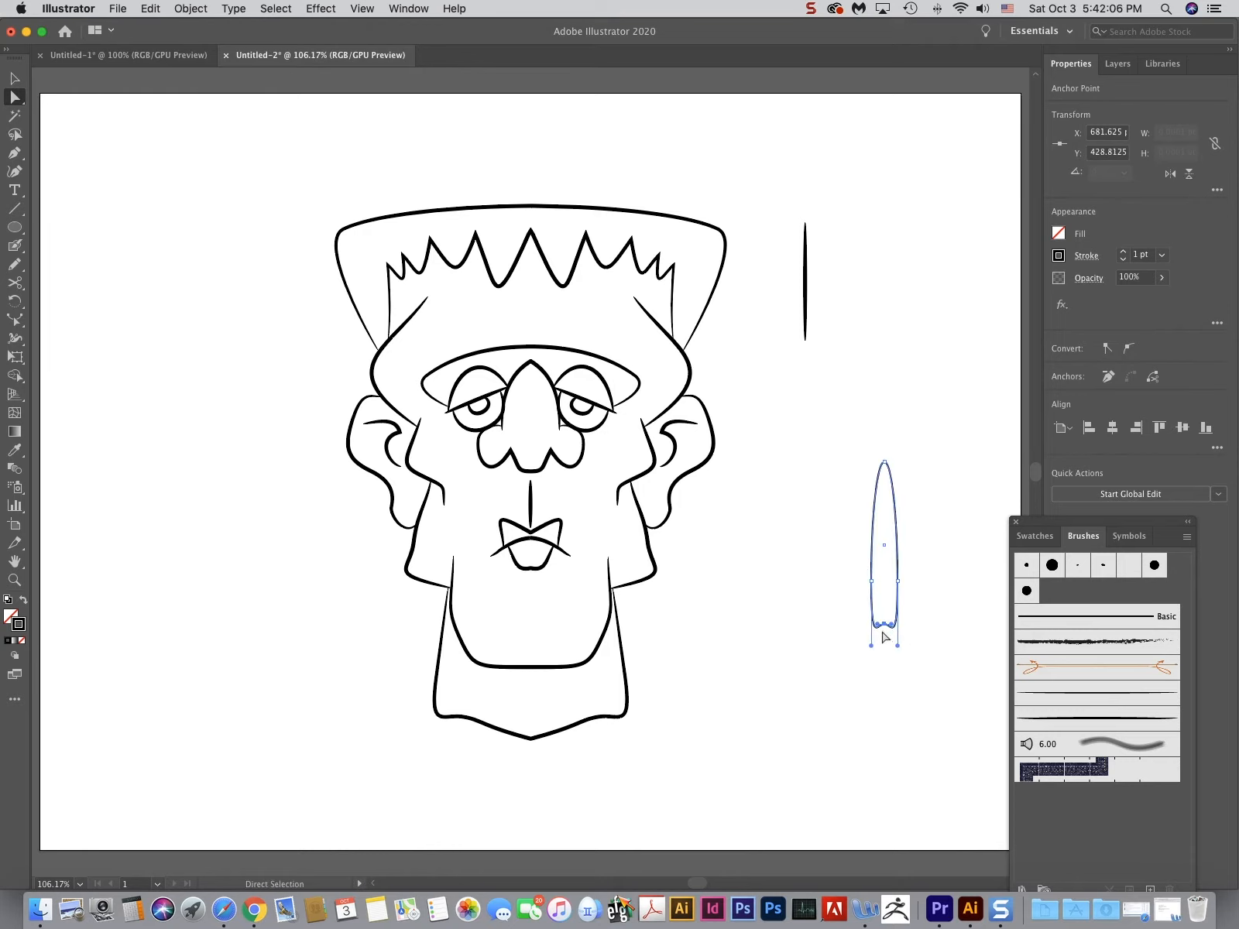
drag(884, 626, 883, 643)
drag(884, 462, 882, 339)
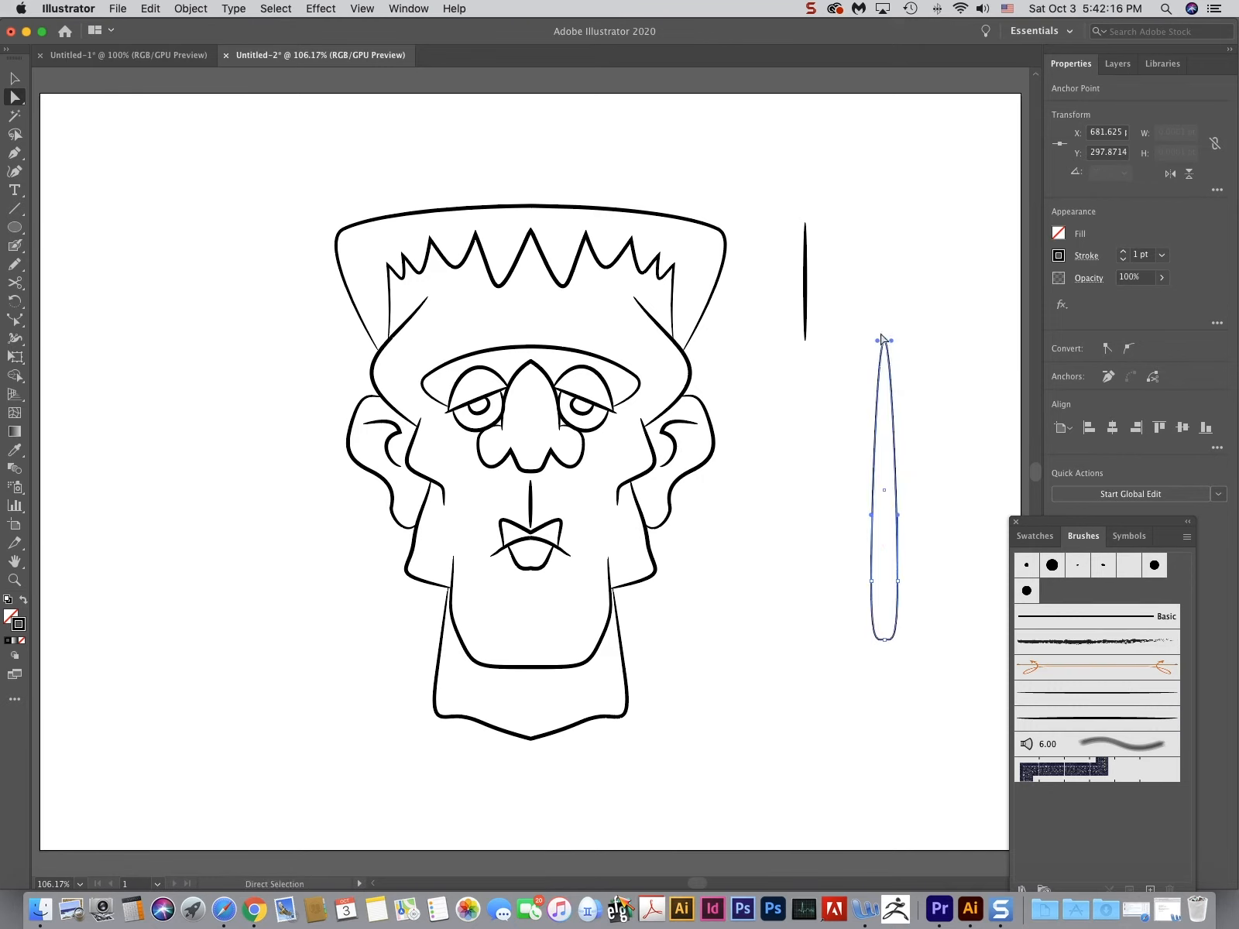
- Scale the tapered shape down to a thin sliver about 121 pt tall and give it a black fill with no stroke
click(14, 79)
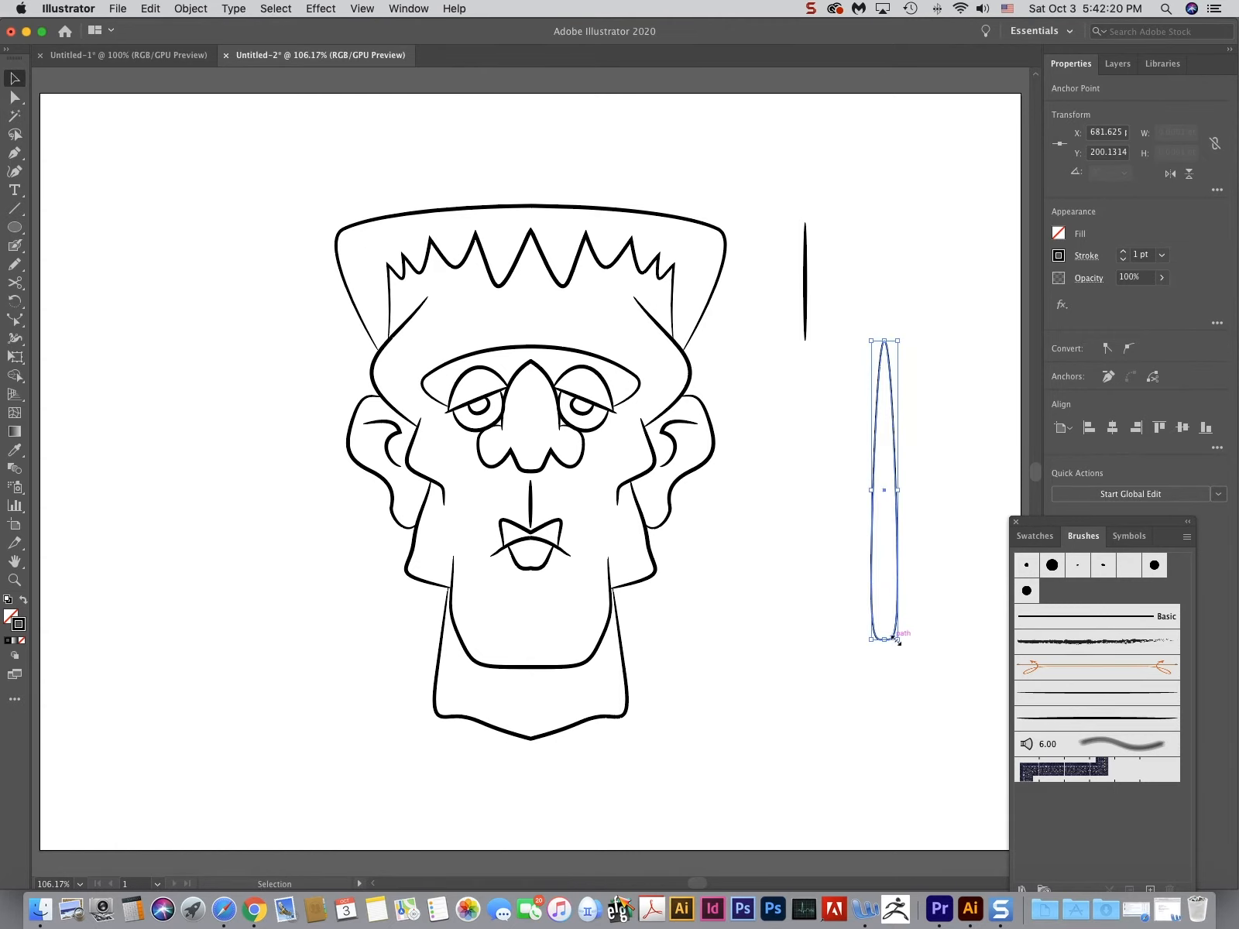
drag(896, 640, 887, 607)
drag(878, 415, 878, 416)
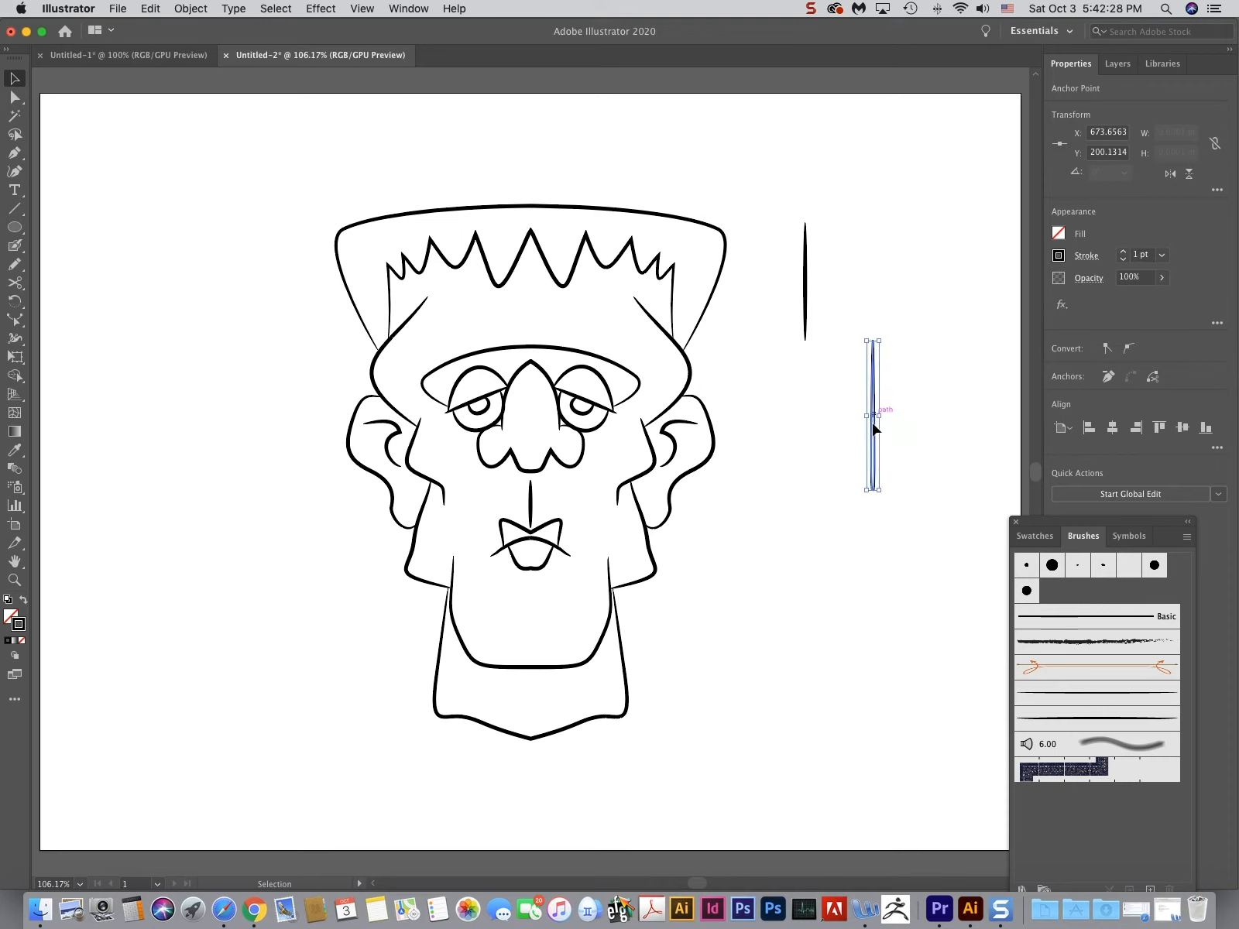
click(24, 600)
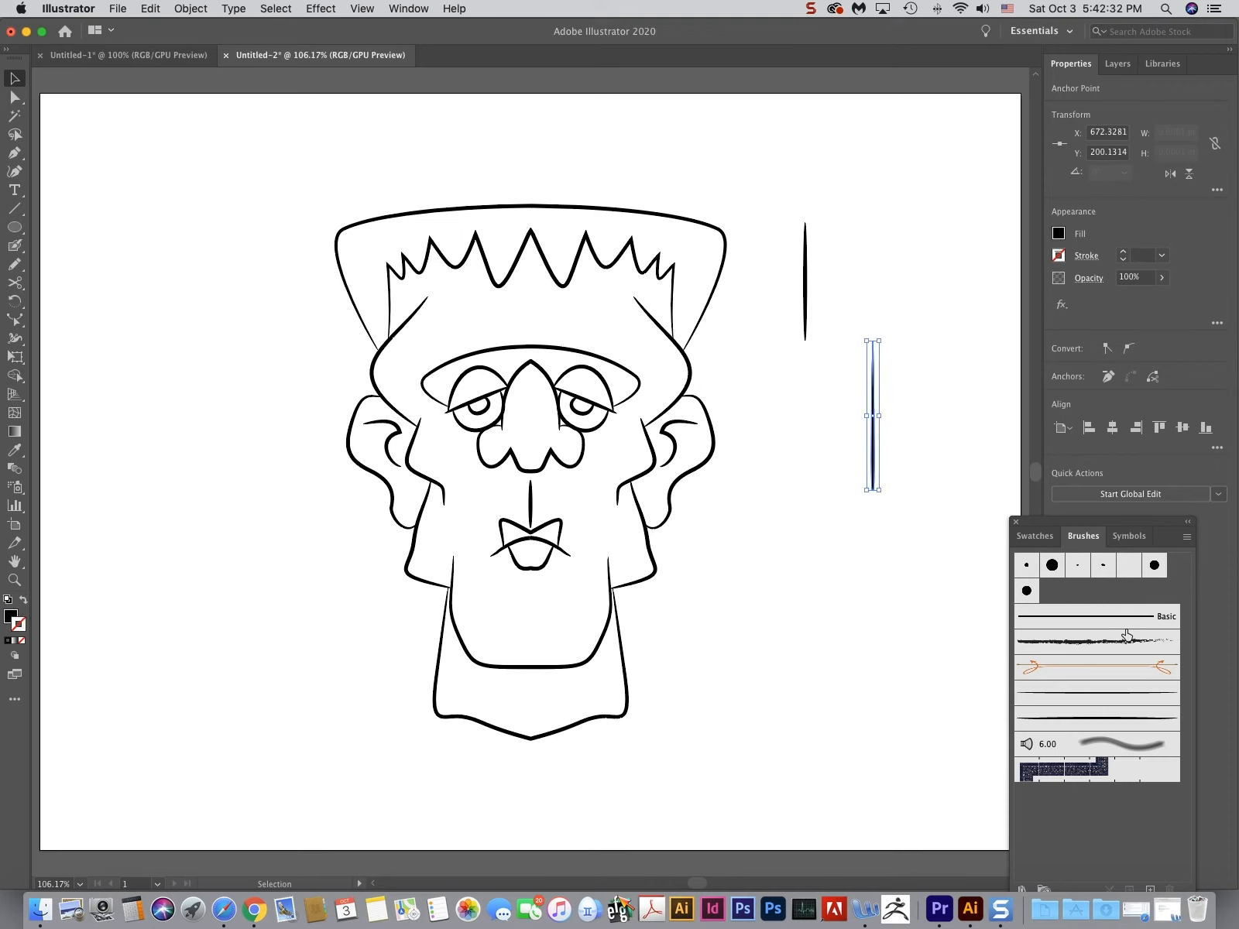
- Create a new art brush from the tapered sliver, with the stroke direction pointing up towards its thin end
click(1186, 537)
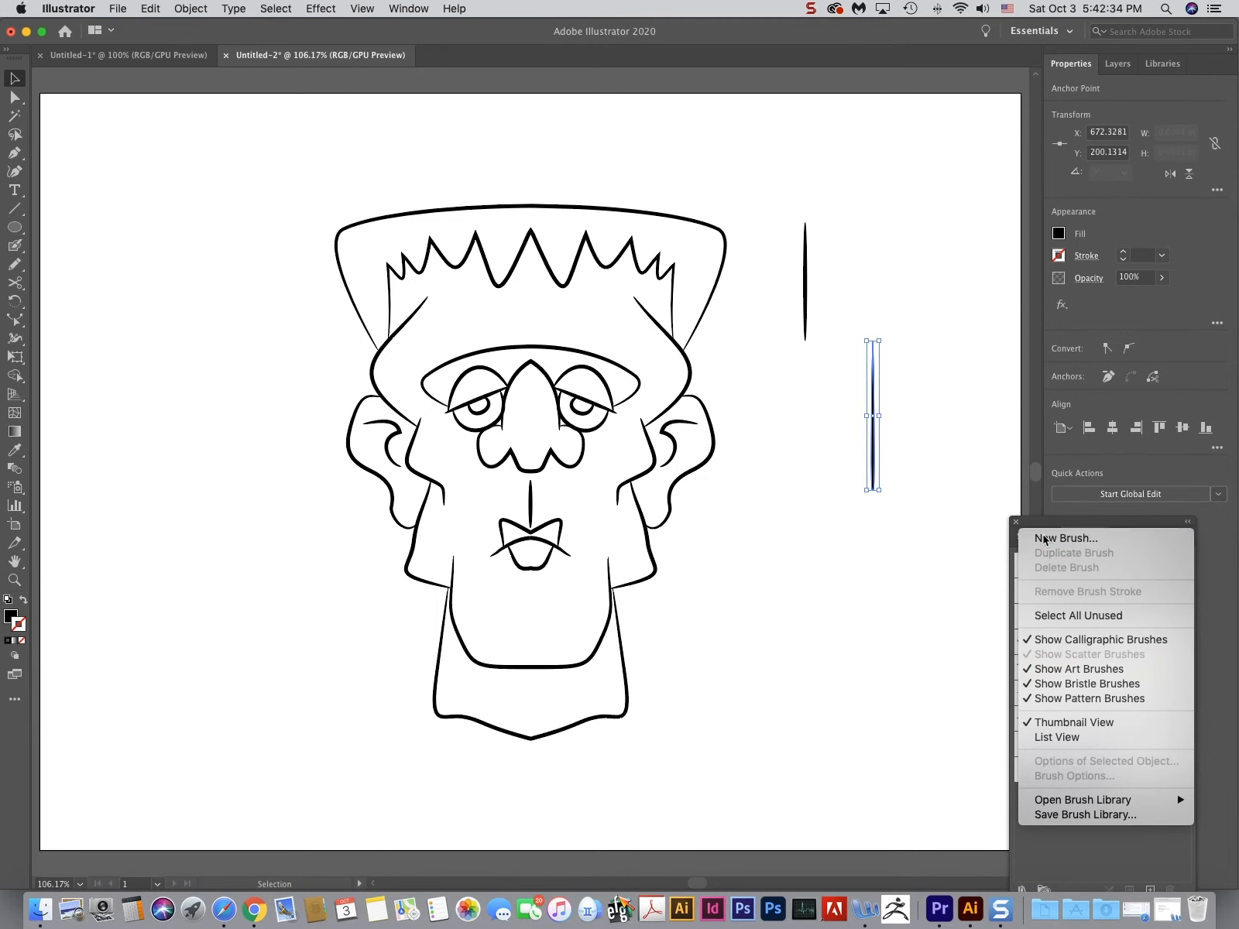
click(1043, 539)
click(540, 521)
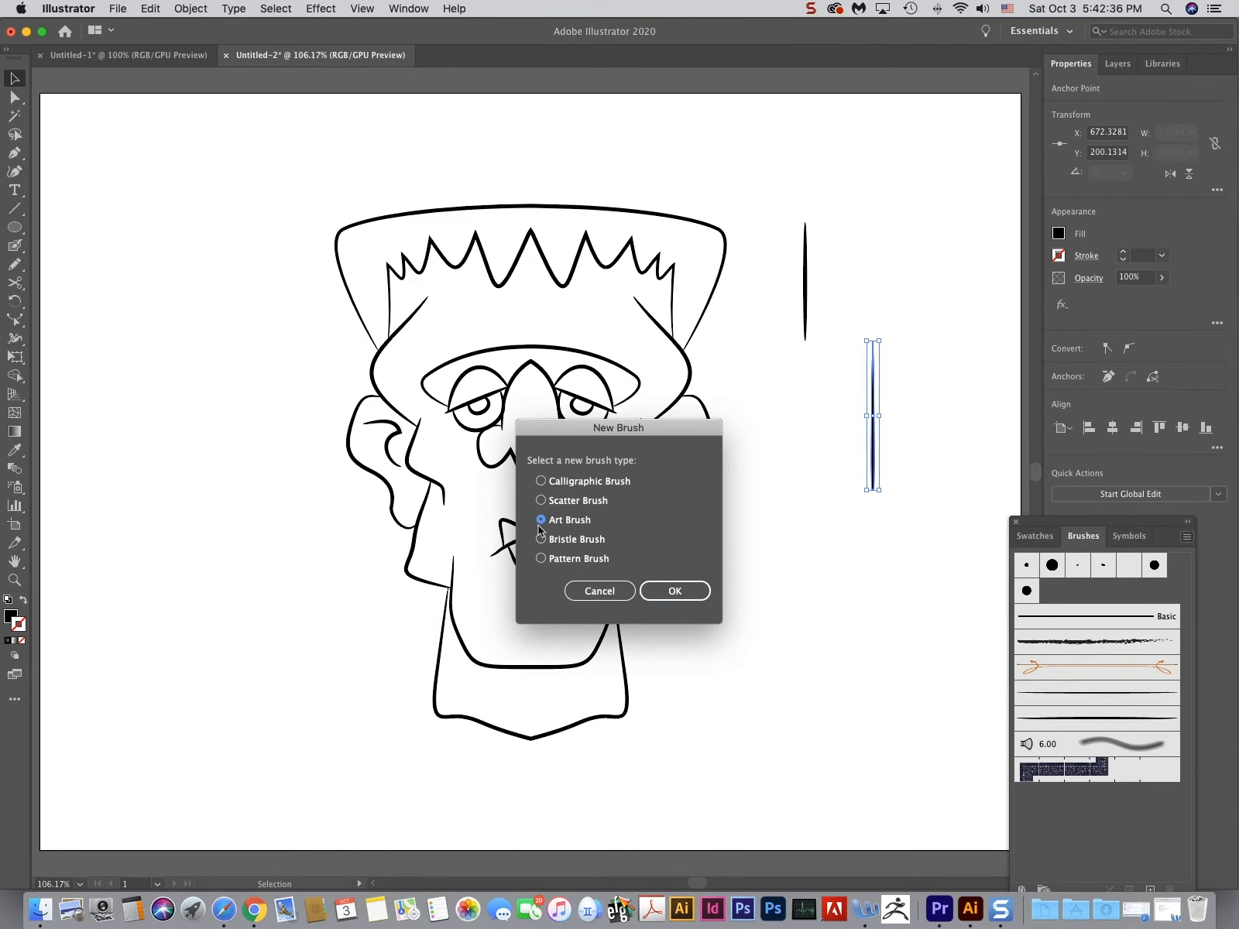
click(675, 591)
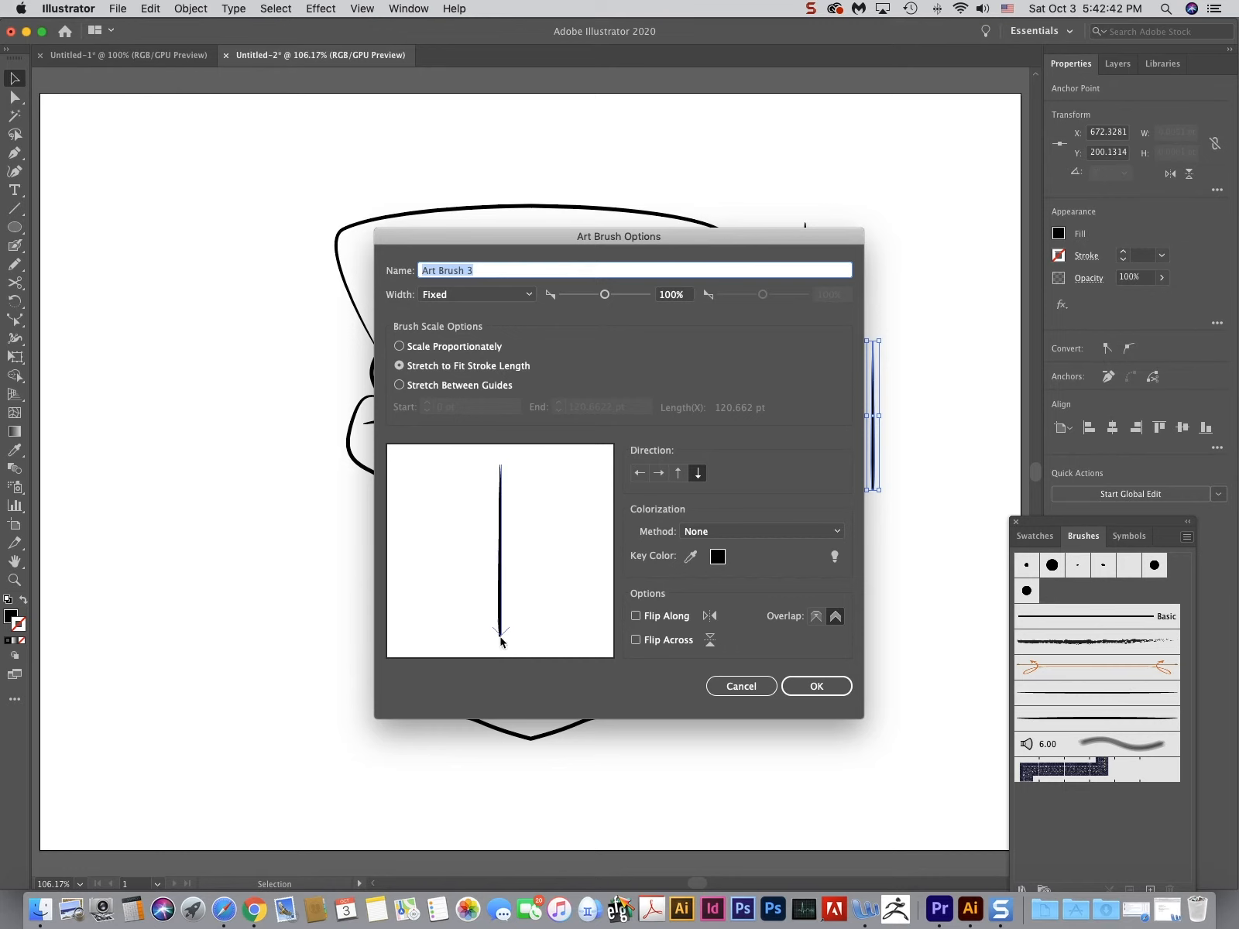
click(678, 474)
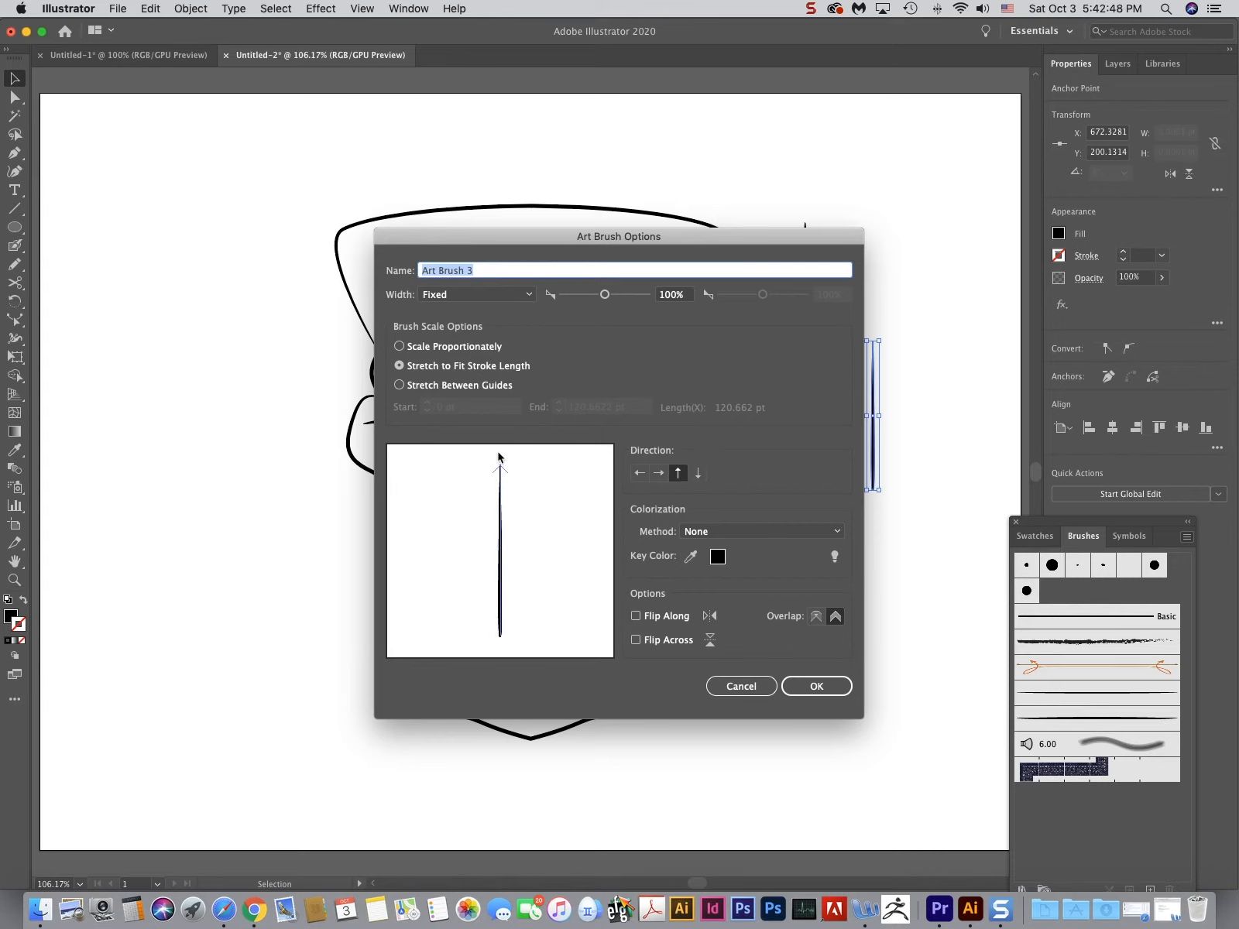
click(820, 687)
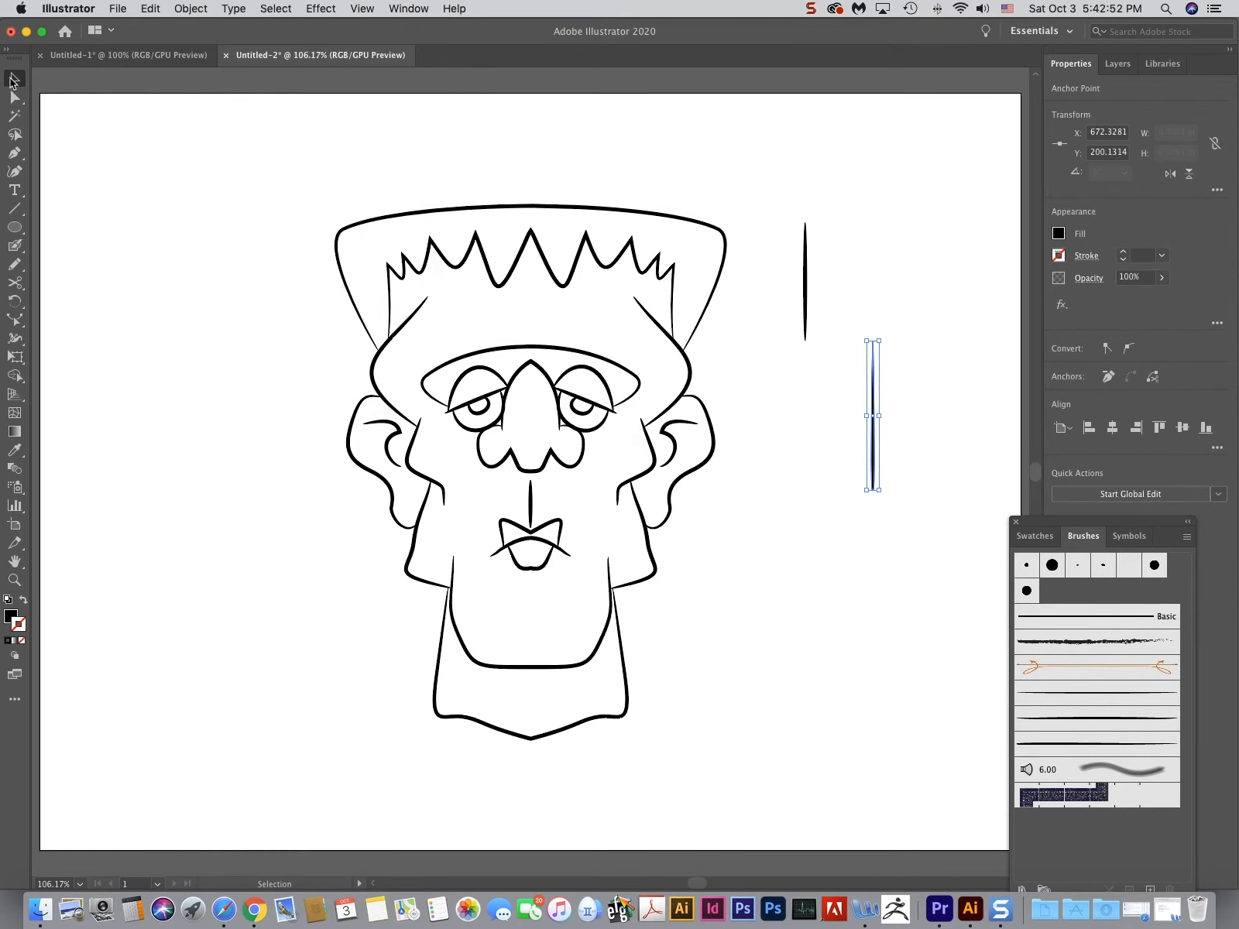
- Apply the tapered art brush to the head drawing and deselect it
mouse_move(254, 148)
mouse_down()
mouse_move(740, 742)
mouse_move(725, 768)
mouse_move(734, 774)
mouse_up()
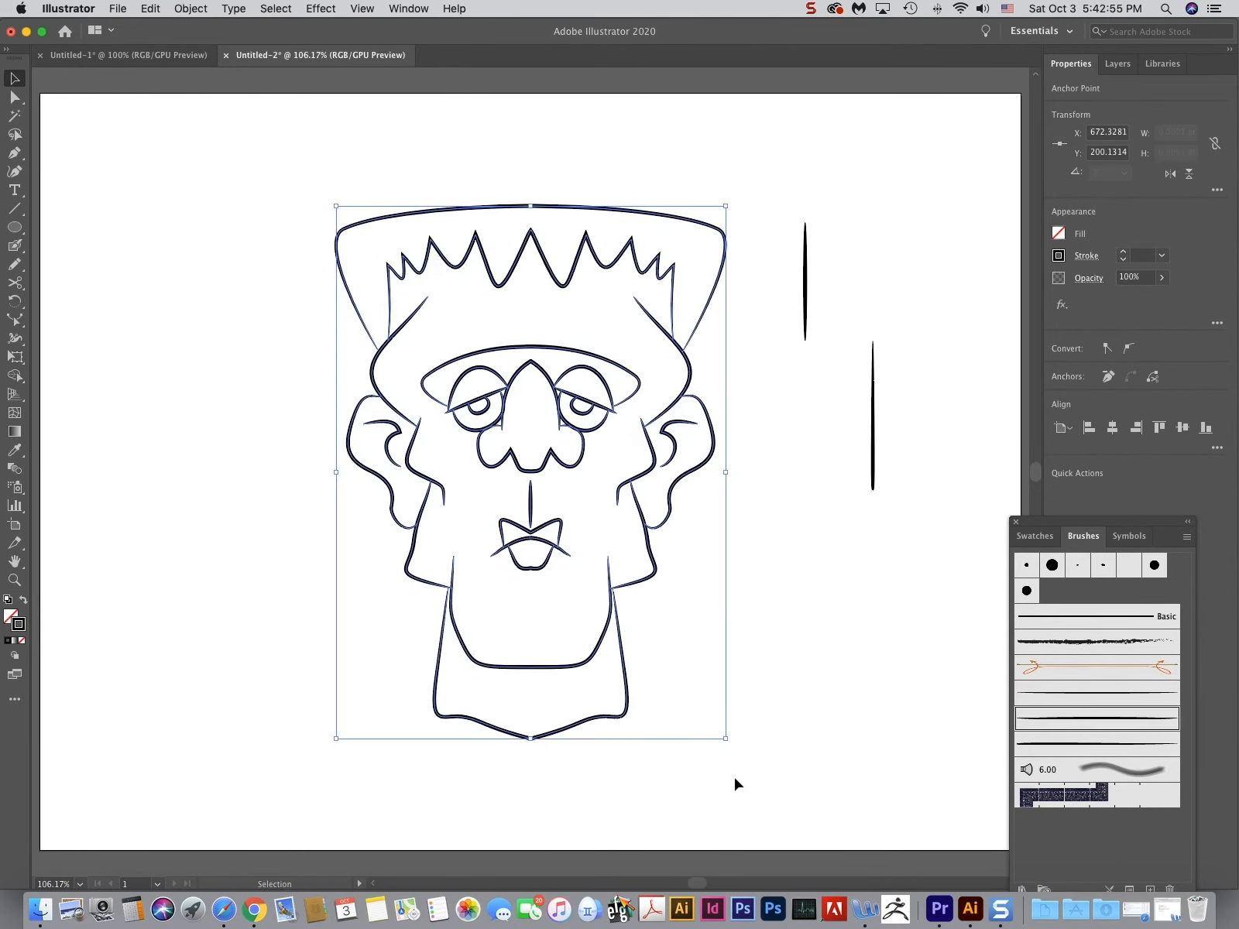
click(1050, 744)
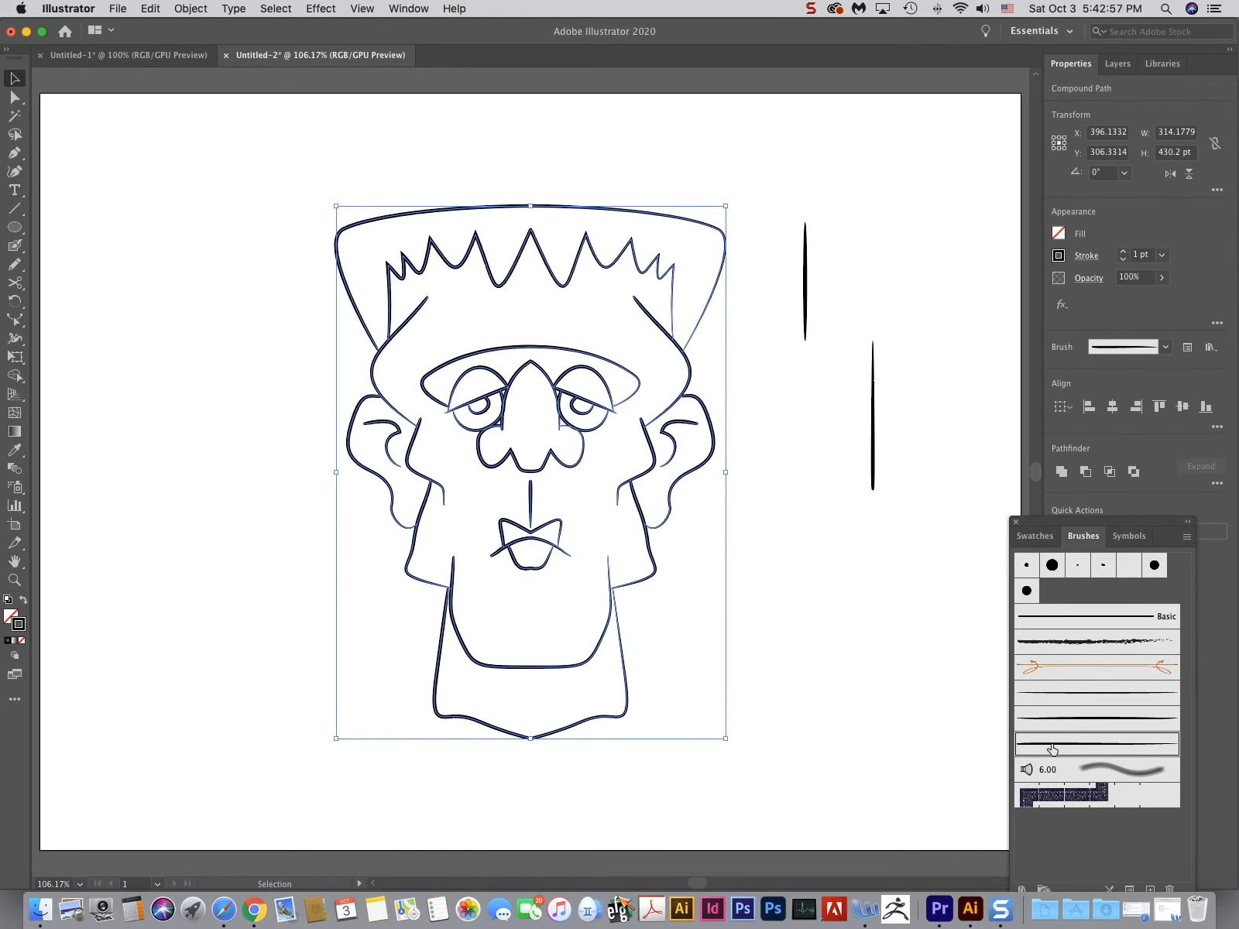
click(908, 607)
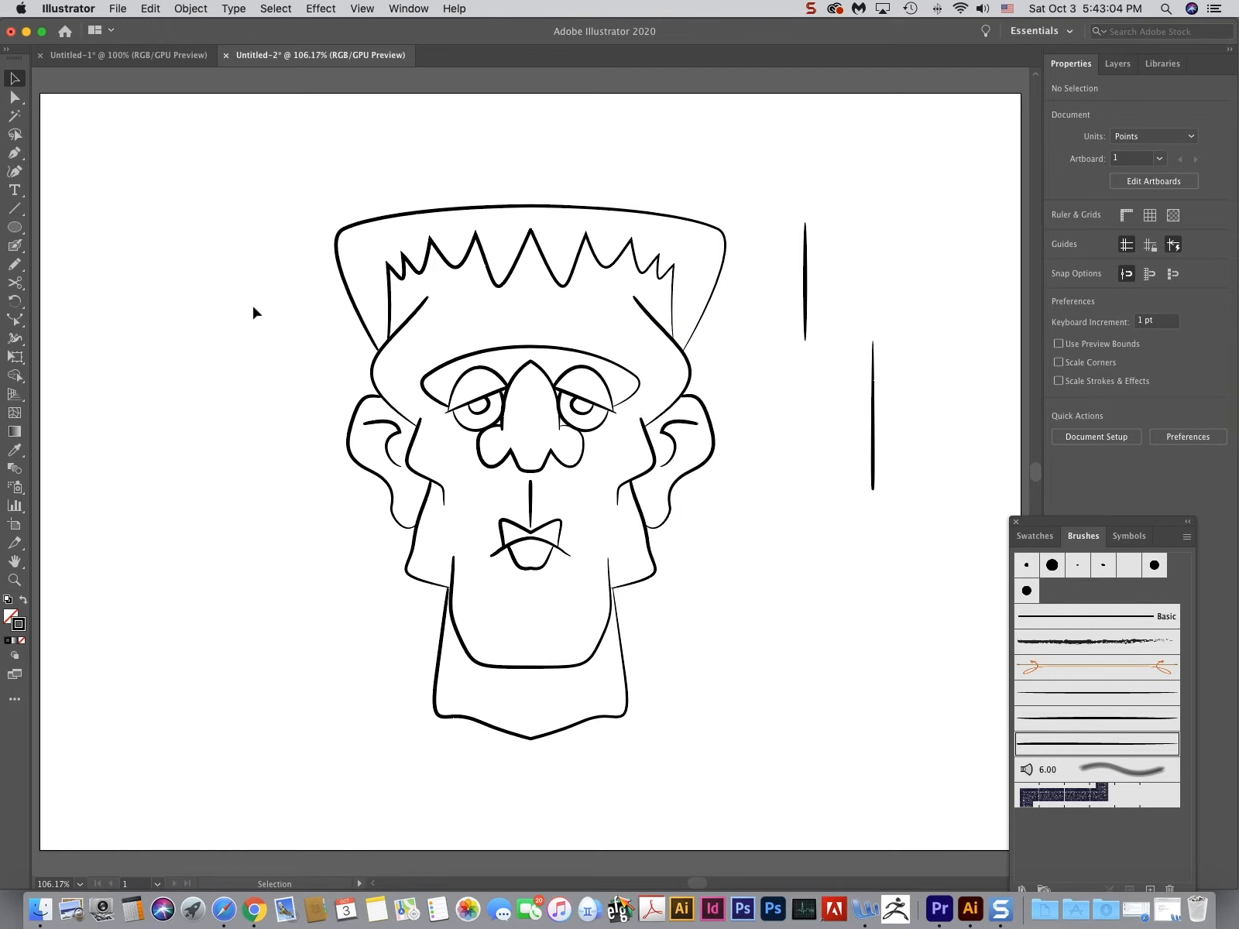
- Set the head drawing's stroke weight to 2 pt and deselect it
mouse_move(260, 156)
mouse_down()
mouse_move(331, 362)
mouse_move(773, 778)
mouse_move(758, 738)
mouse_up()
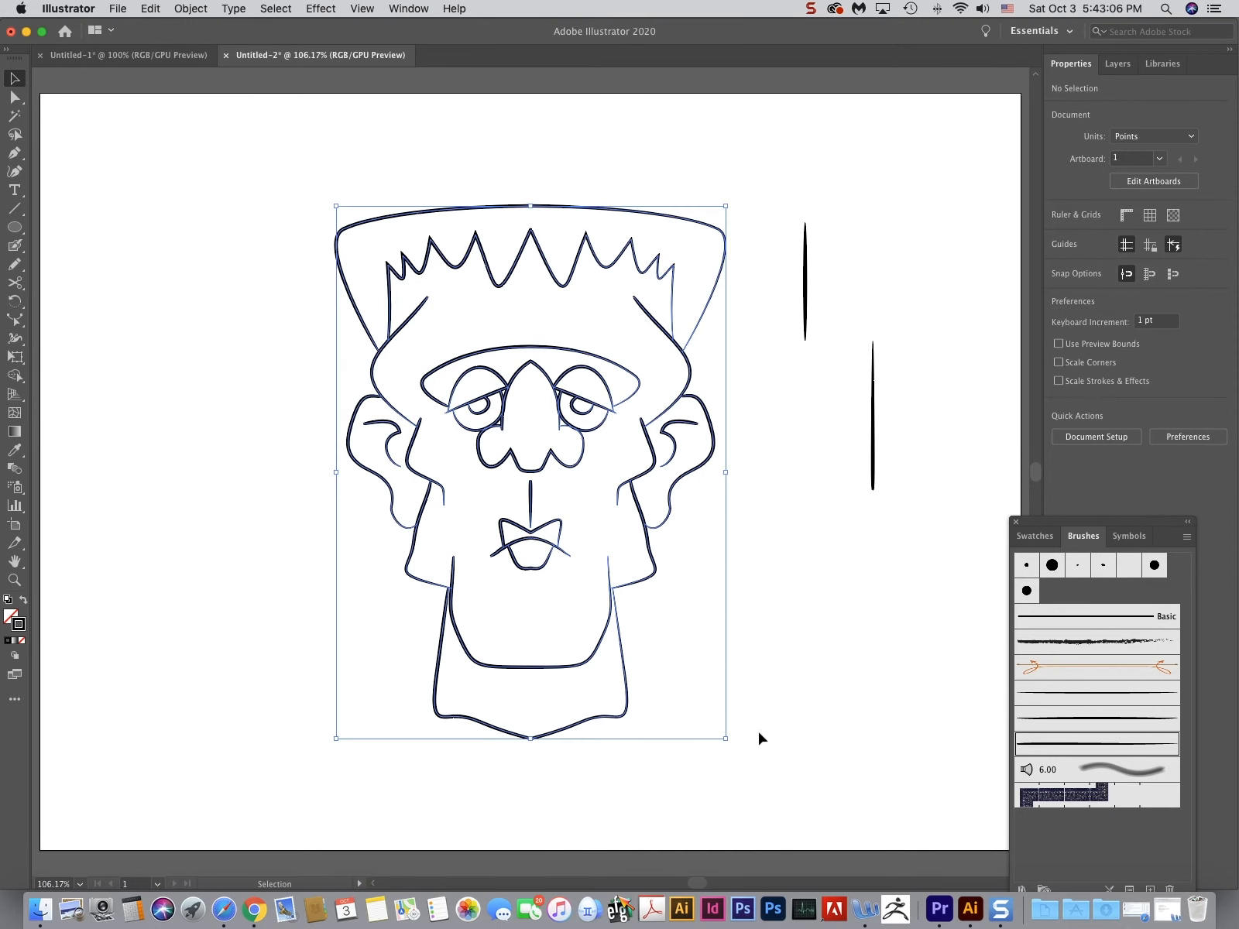
click(1122, 251)
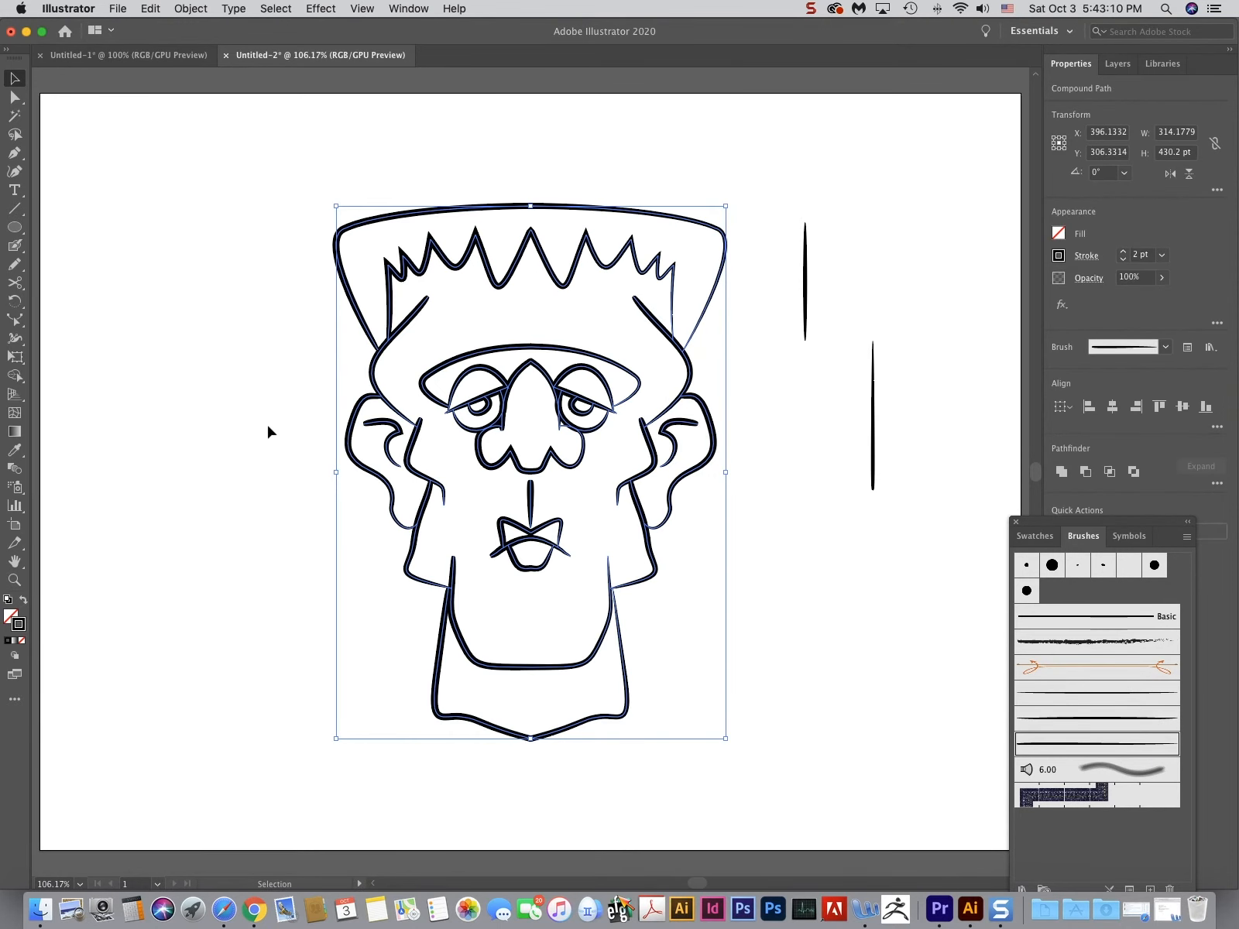
click(271, 452)
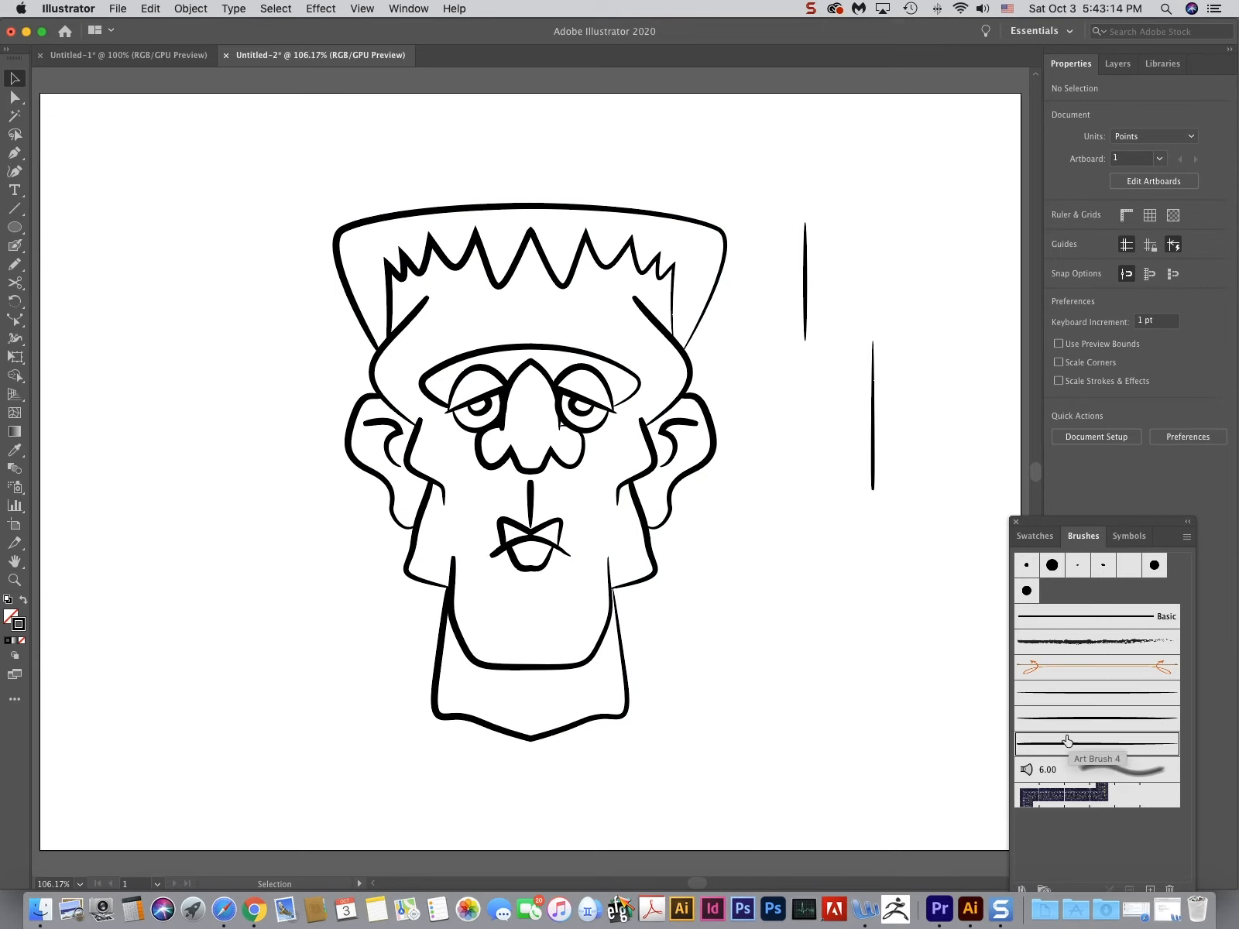
- Duplicate Art Brush 4 and reverse the copy so its stroke direction points down
click(1186, 536)
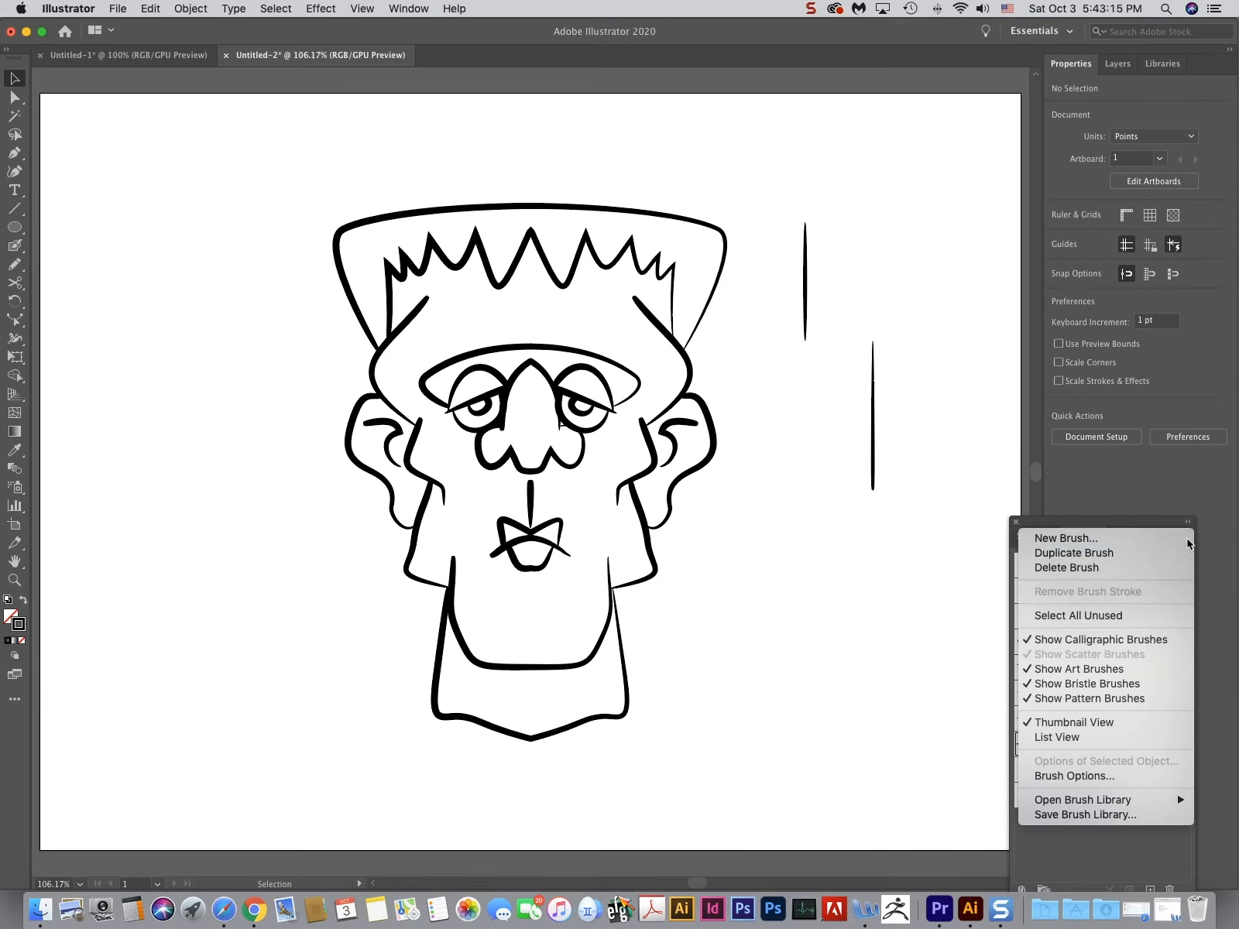
click(1030, 552)
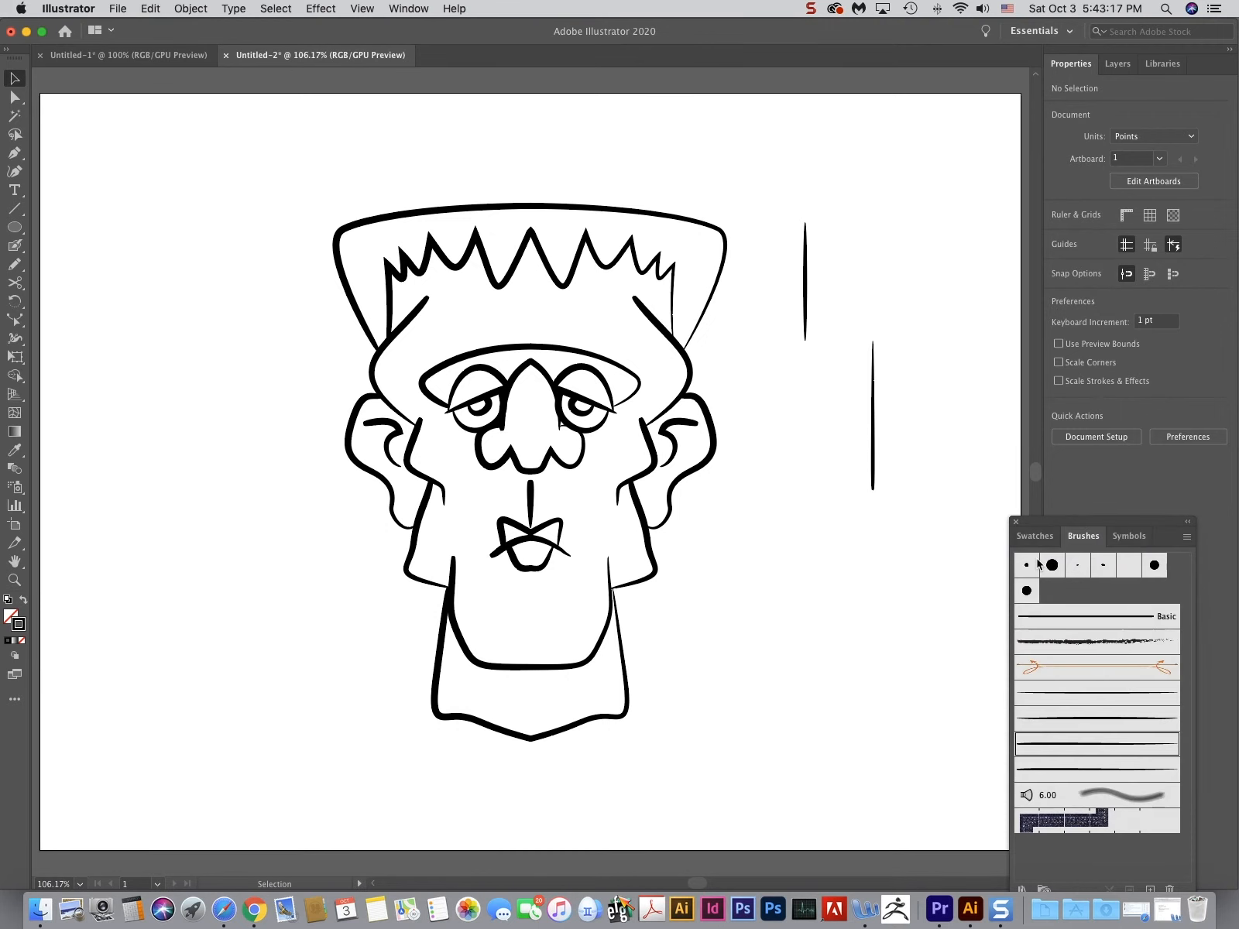
double_click(1058, 774)
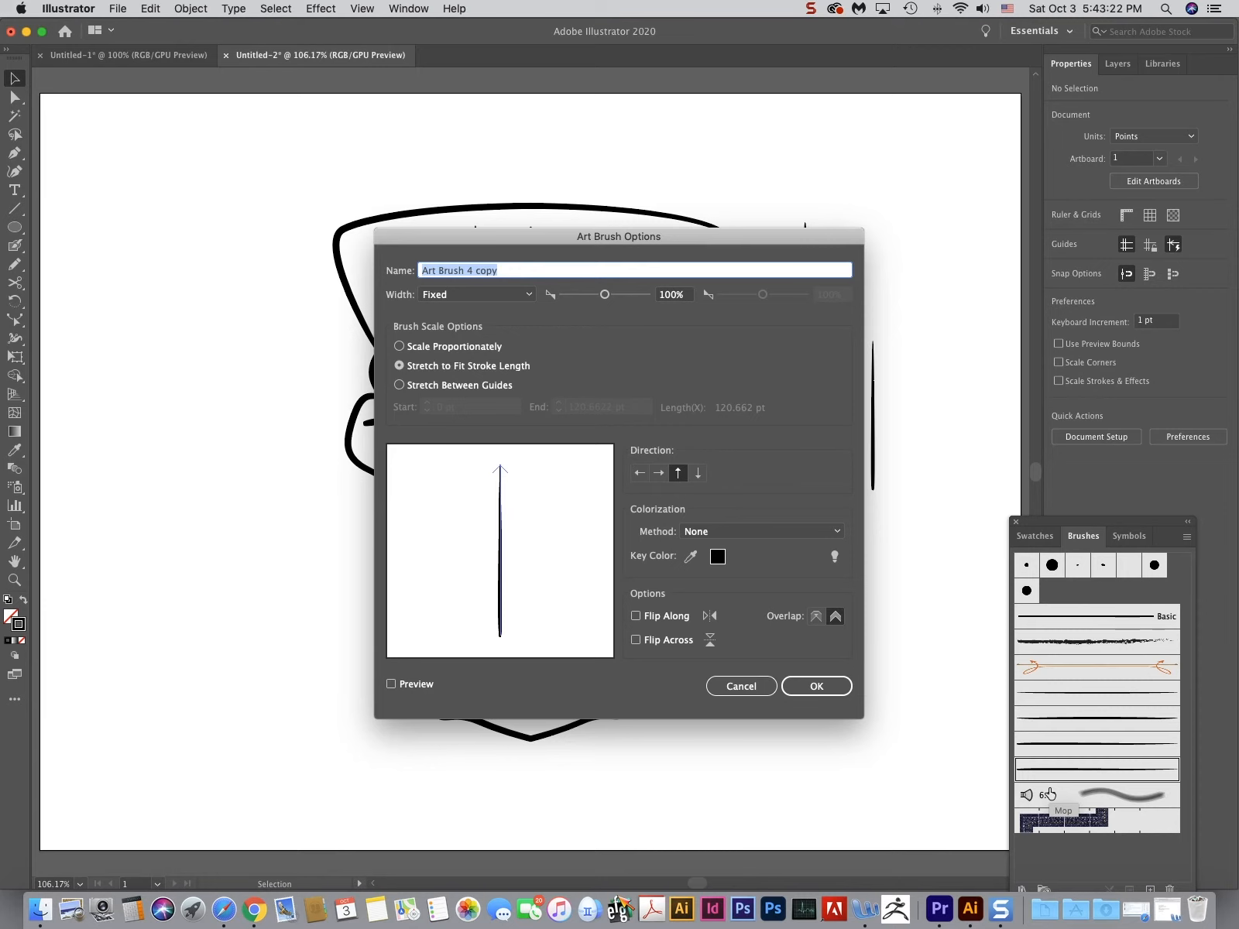
click(707, 478)
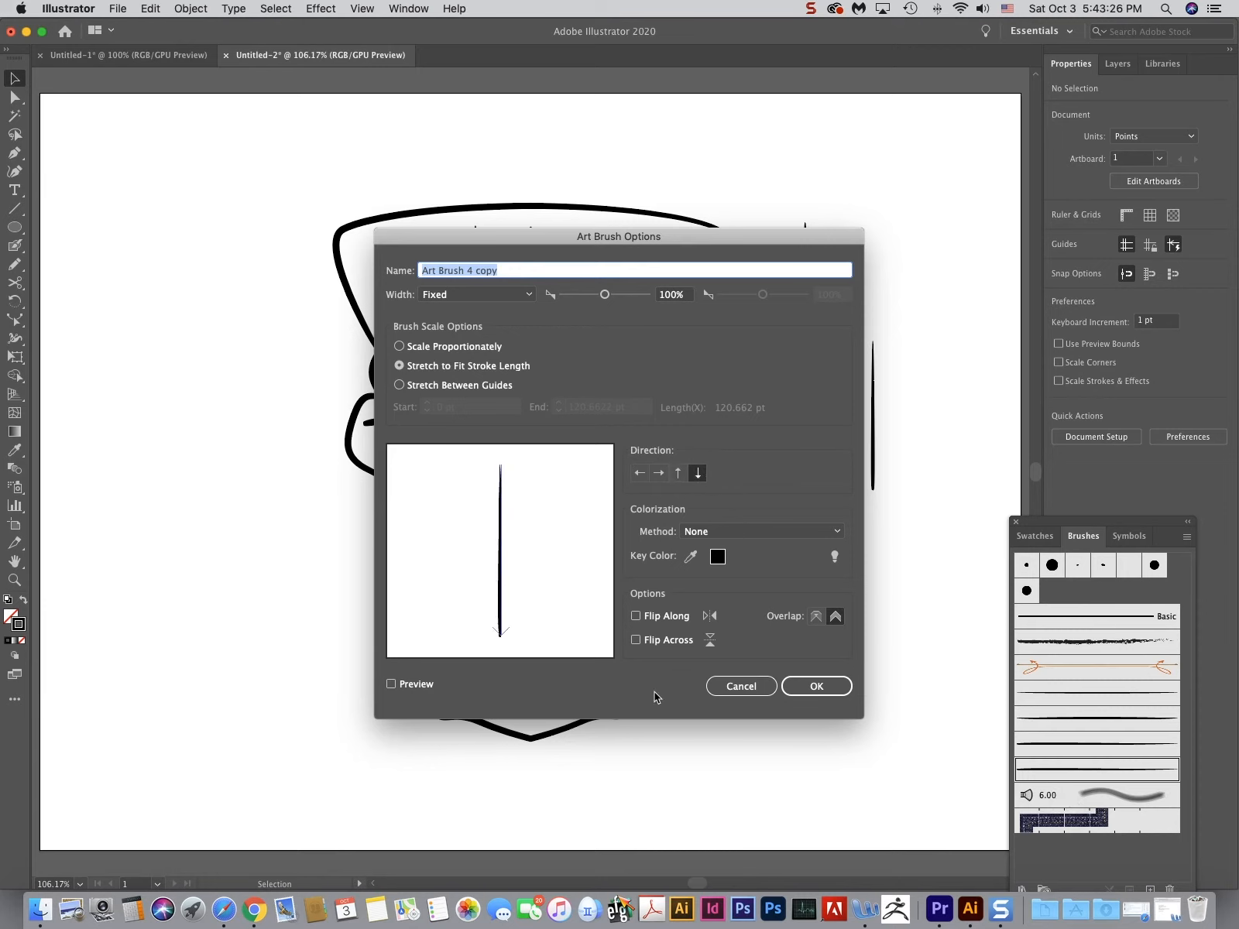
click(817, 688)
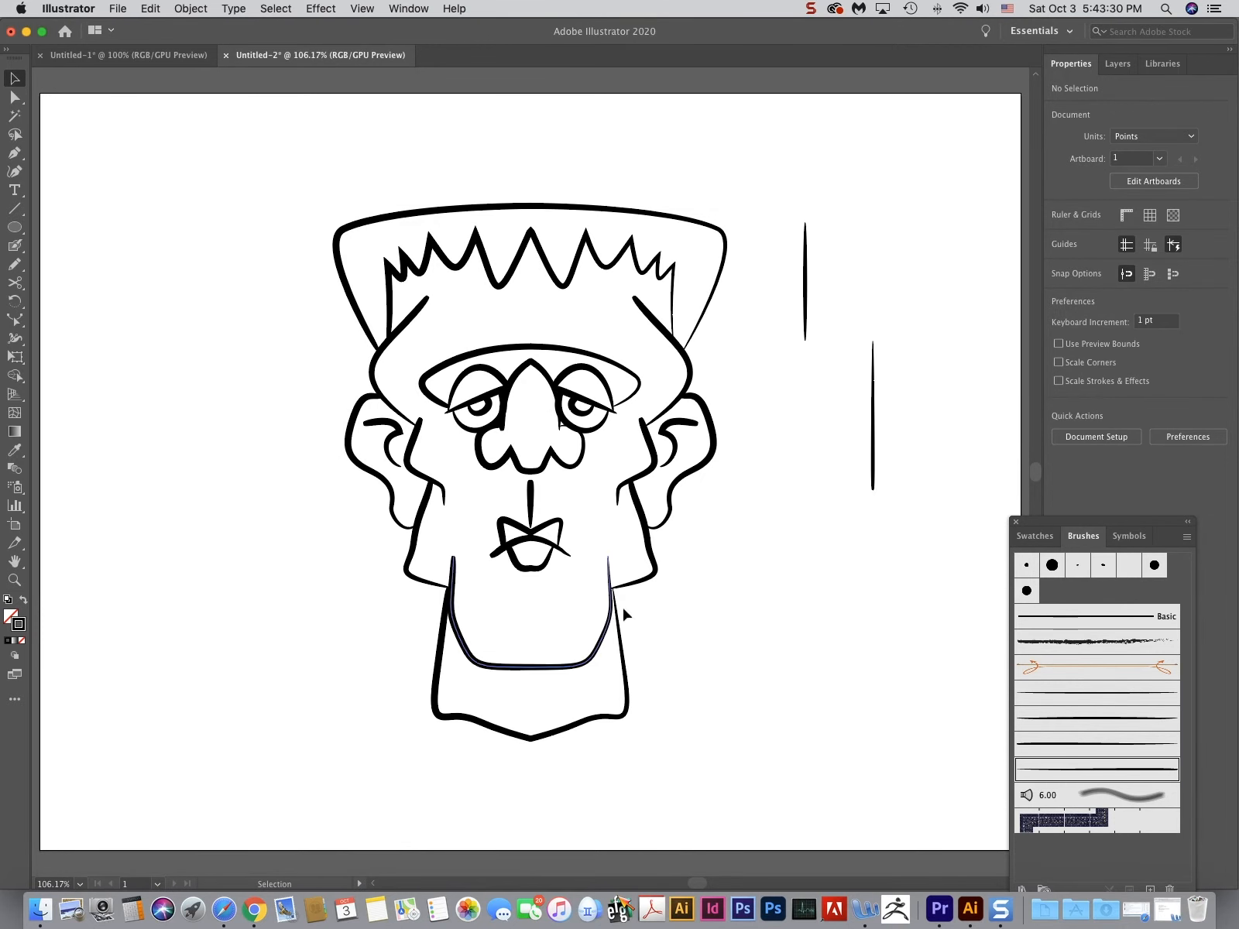
- Apply the reversed brush copy to the two lower jaw lines on either side of the mouth, and deselect them
mouse_move(667, 554)
mouse_down()
mouse_move(667, 577)
mouse_move(636, 596)
mouse_up()
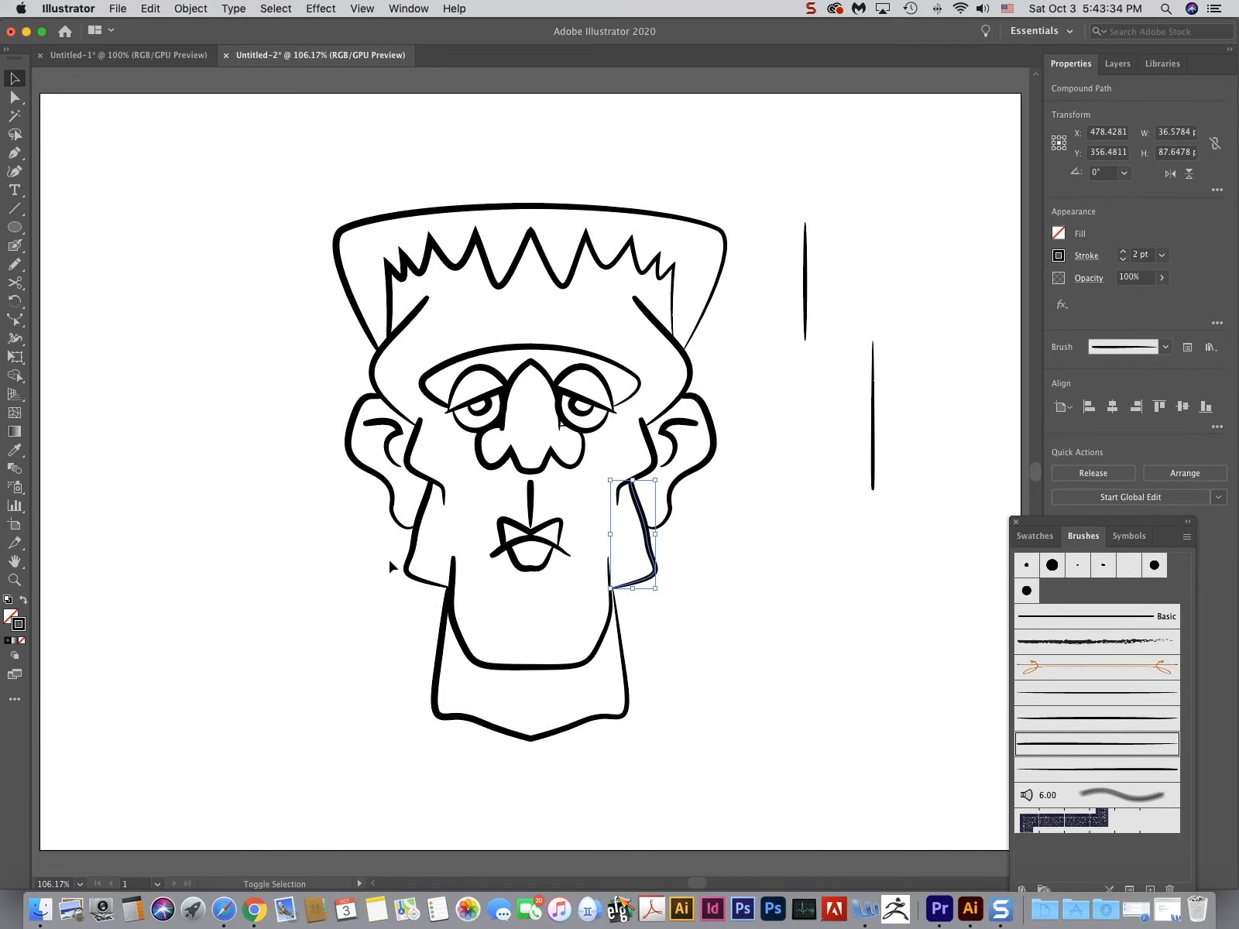
shift+click(419, 586)
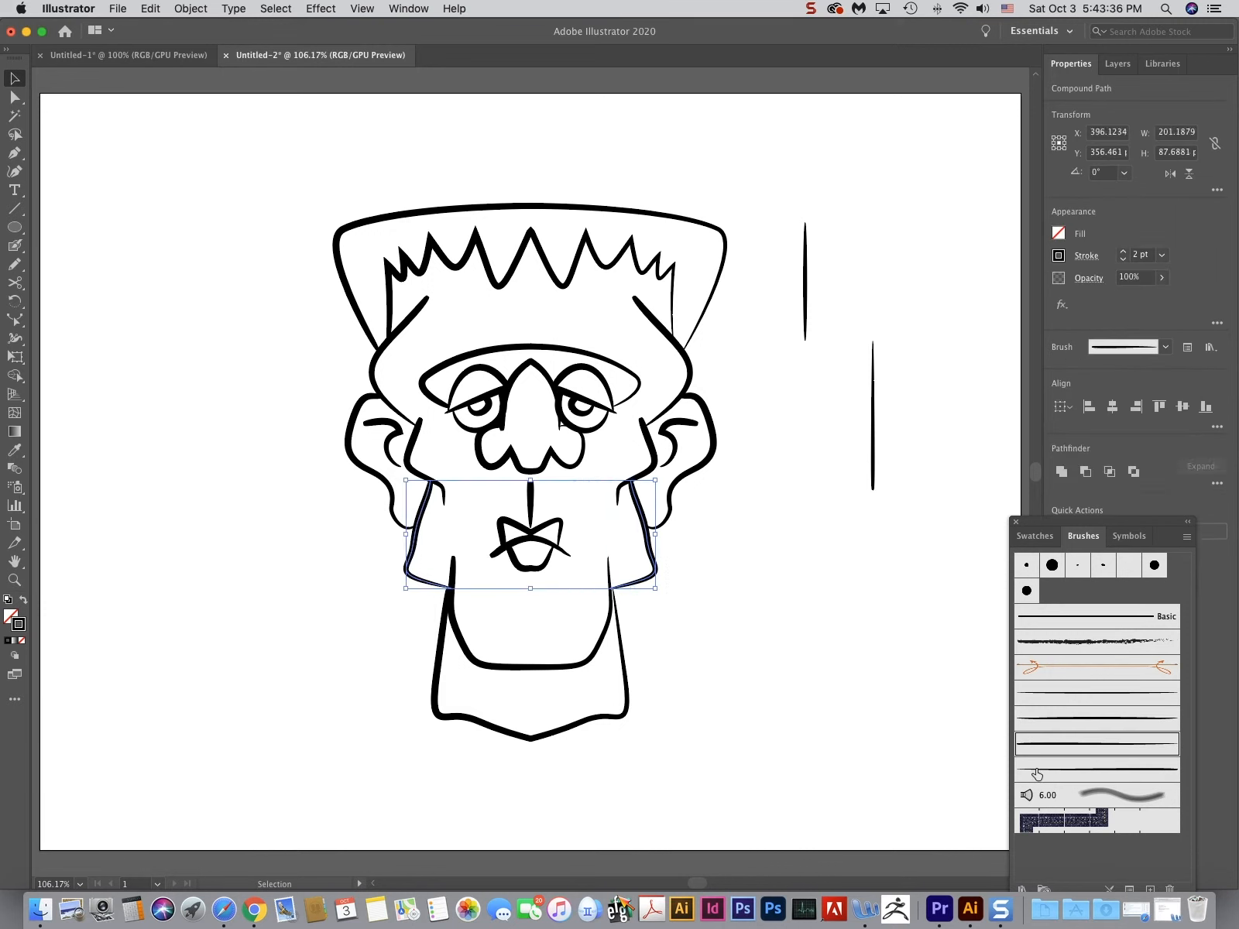
click(1060, 775)
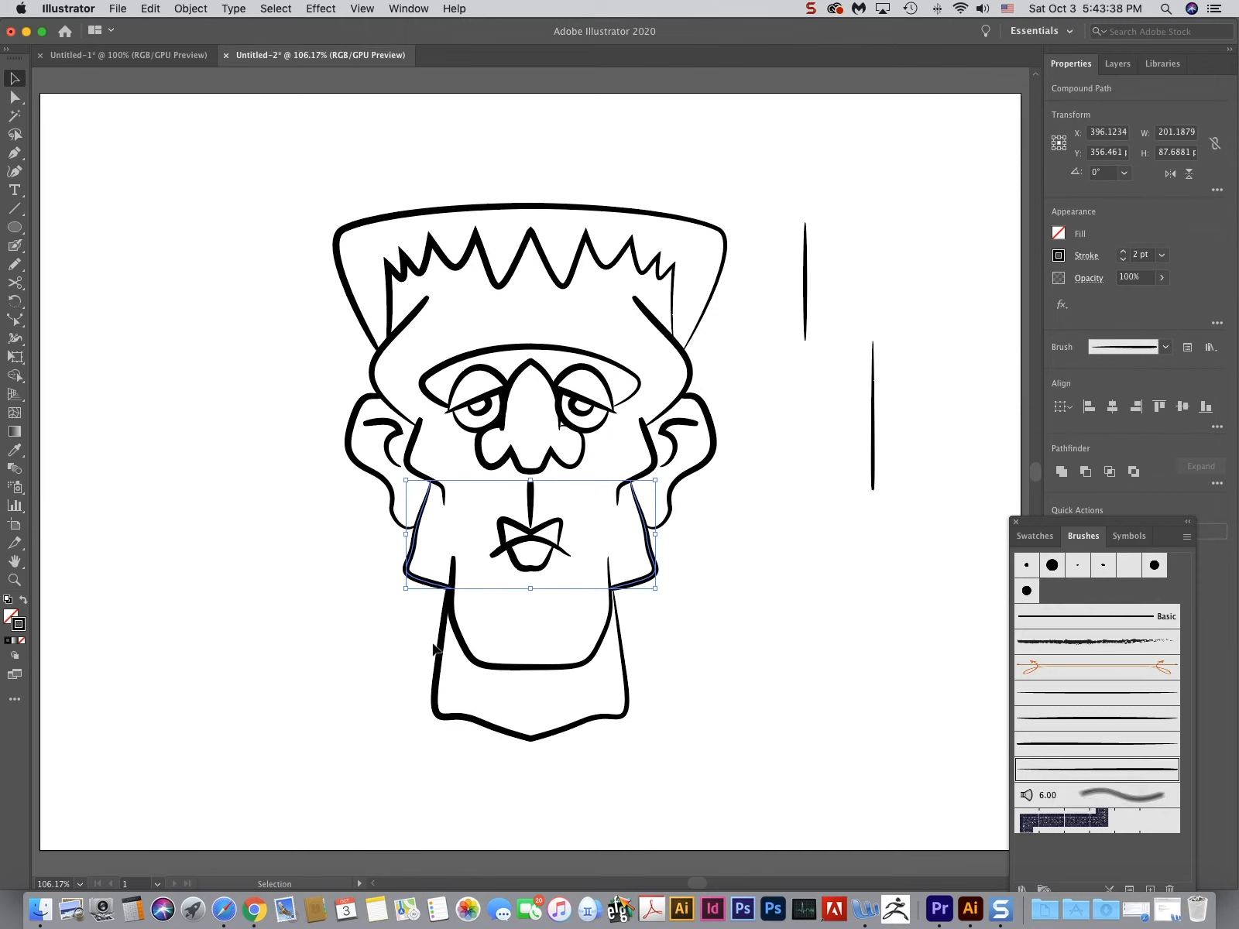
click(372, 616)
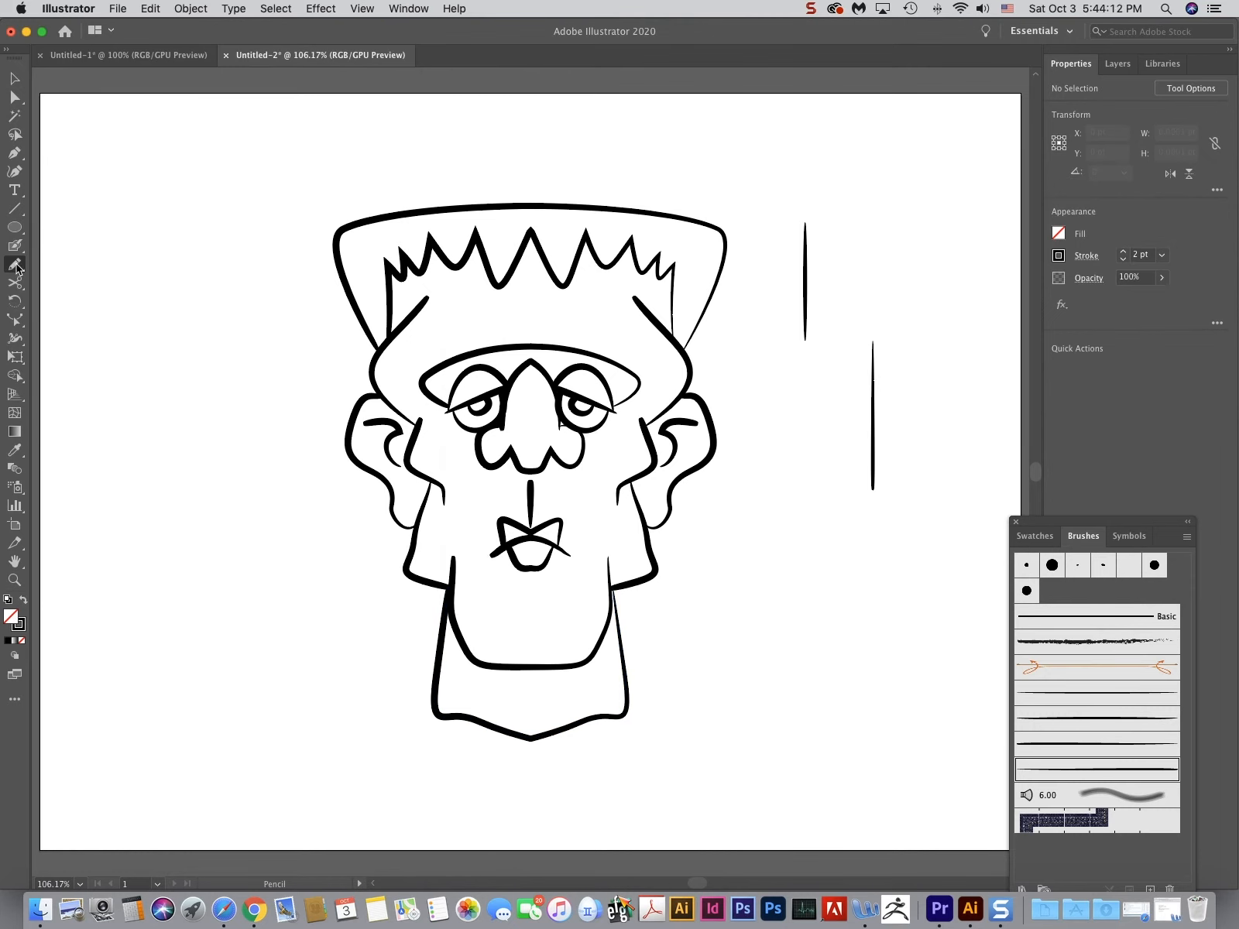
- With Pencil fidelity one notch from Accurate, draw a closed wavy shape about 37 by 279 pt and give it black fill, no stroke
double_click(14, 263)
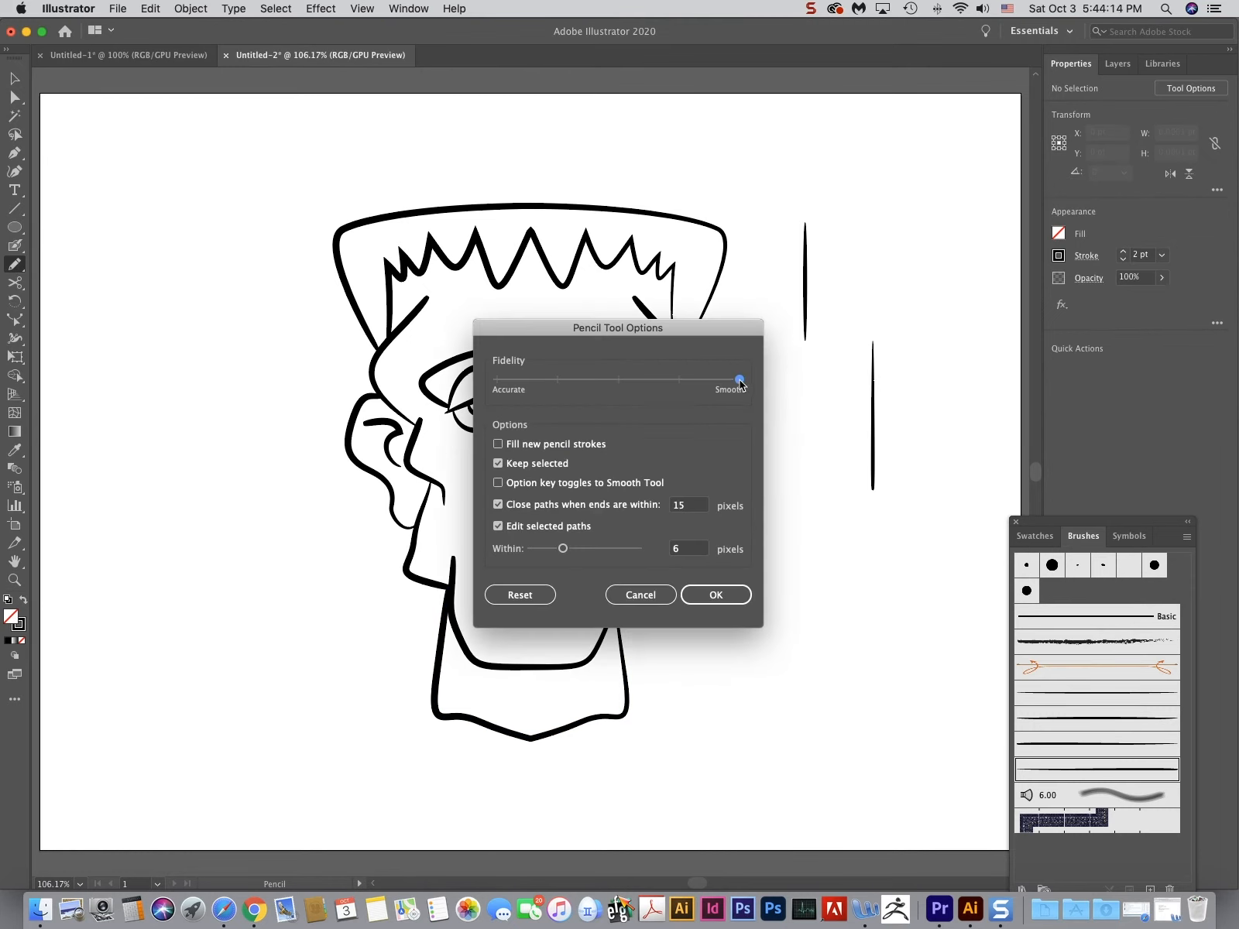
drag(740, 381, 535, 390)
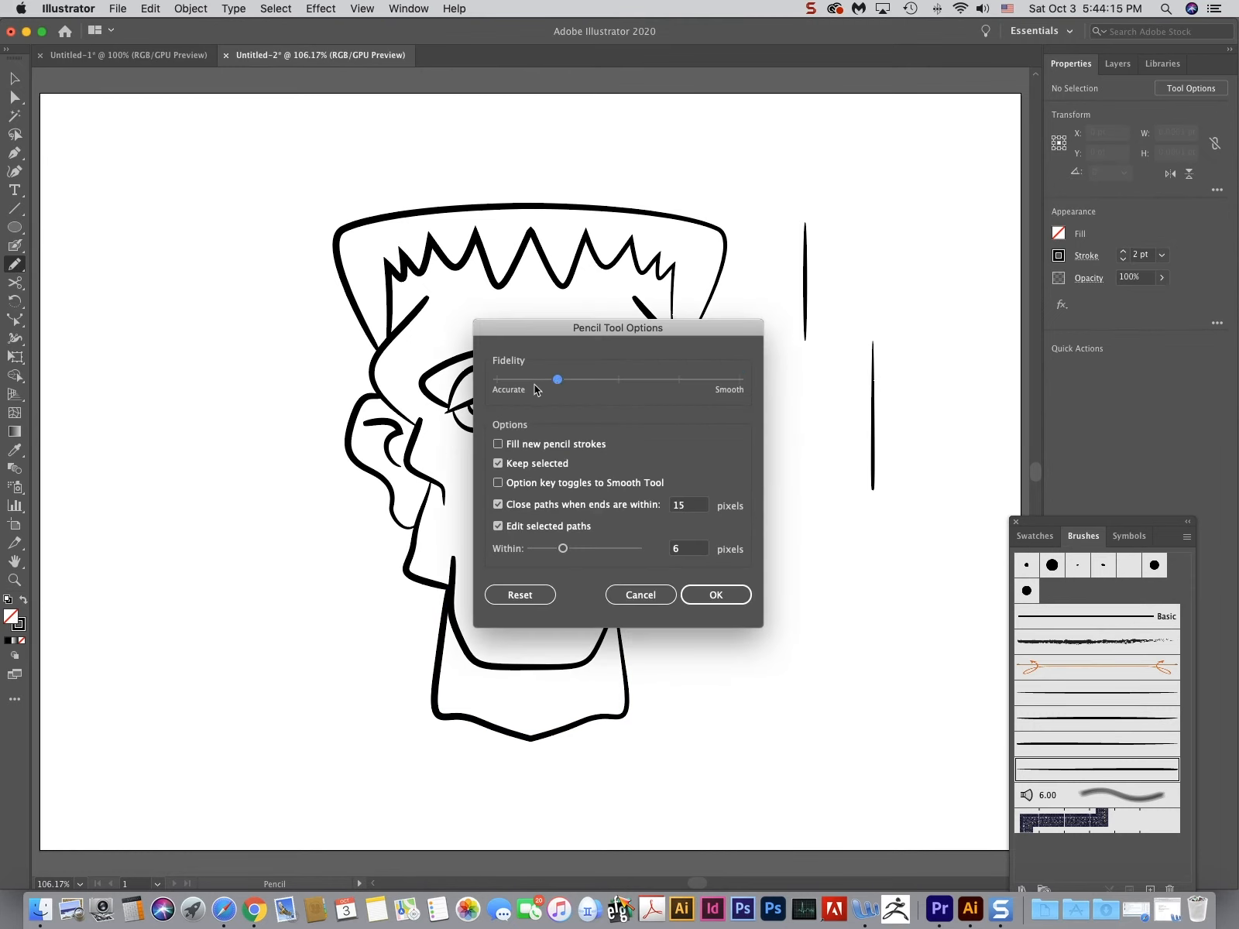
click(713, 594)
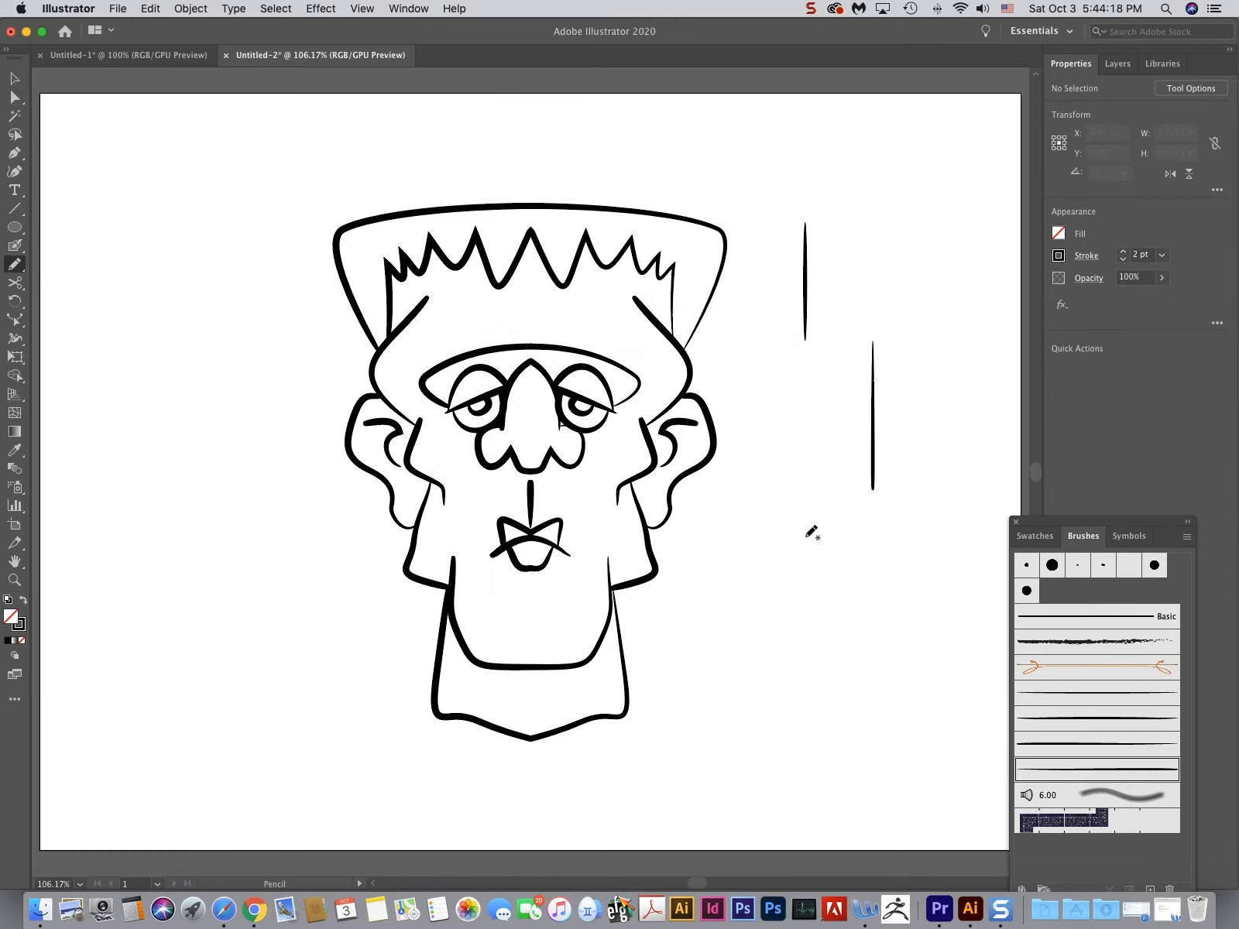
mouse_move(814, 416)
mouse_down()
mouse_move(820, 607)
mouse_move(805, 748)
mouse_move(779, 733)
mouse_move(796, 646)
mouse_move(801, 435)
mouse_move(814, 412)
mouse_up()
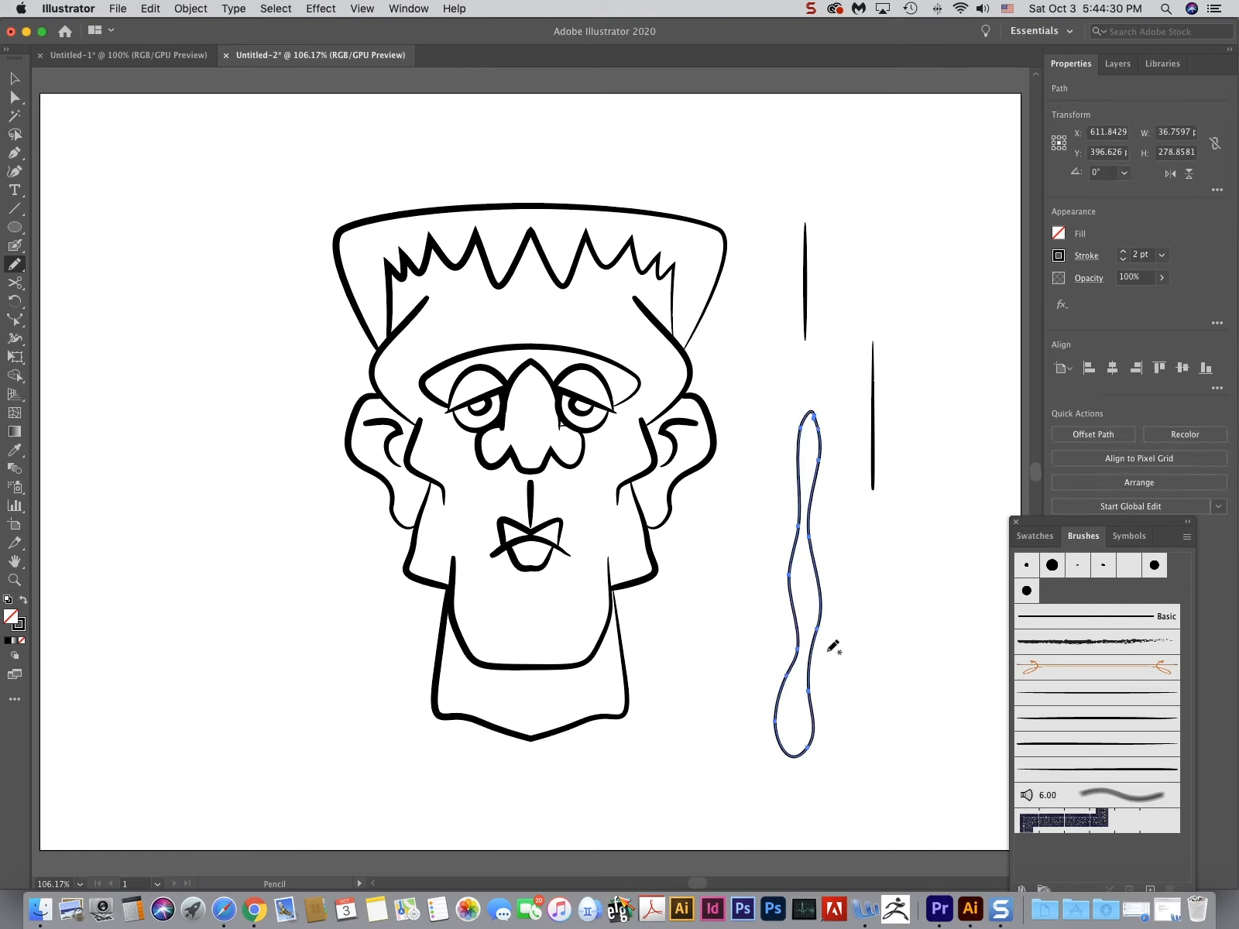
click(23, 600)
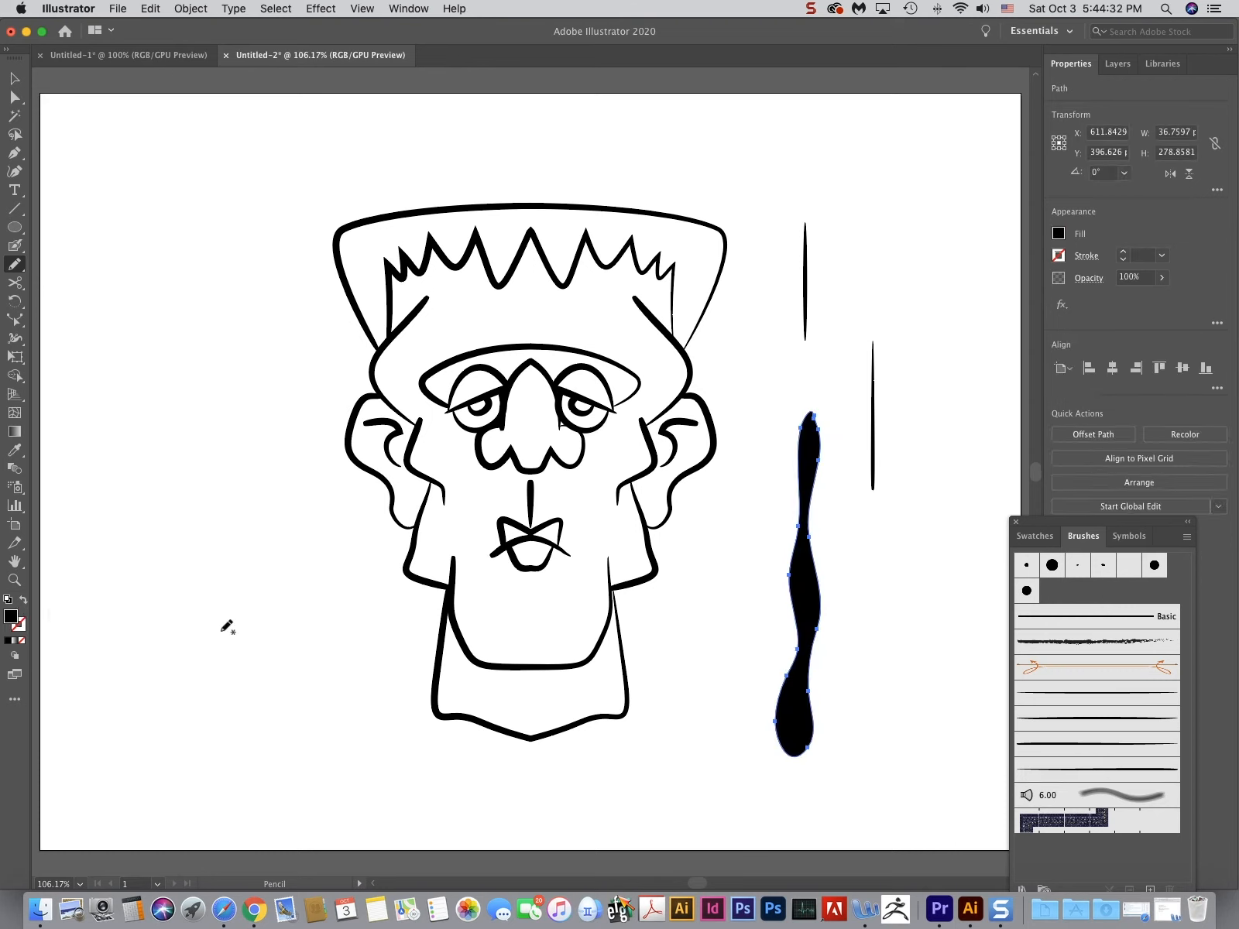
- Scale the wavy shape down to about 109 pt tall, narrow it to about 3 pt wide, and deselect it
click(14, 78)
drag(820, 756, 790, 682)
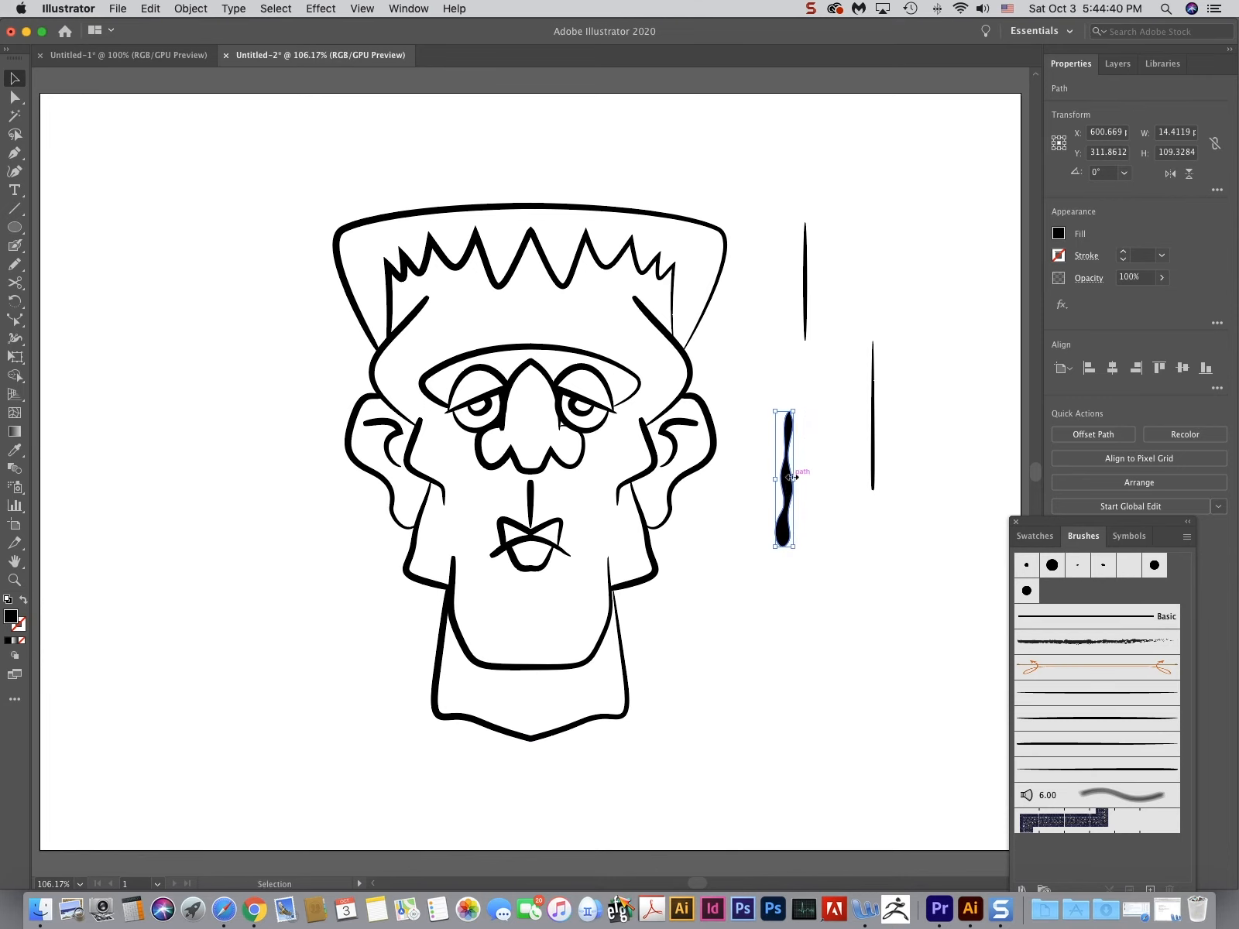
drag(793, 479, 772, 480)
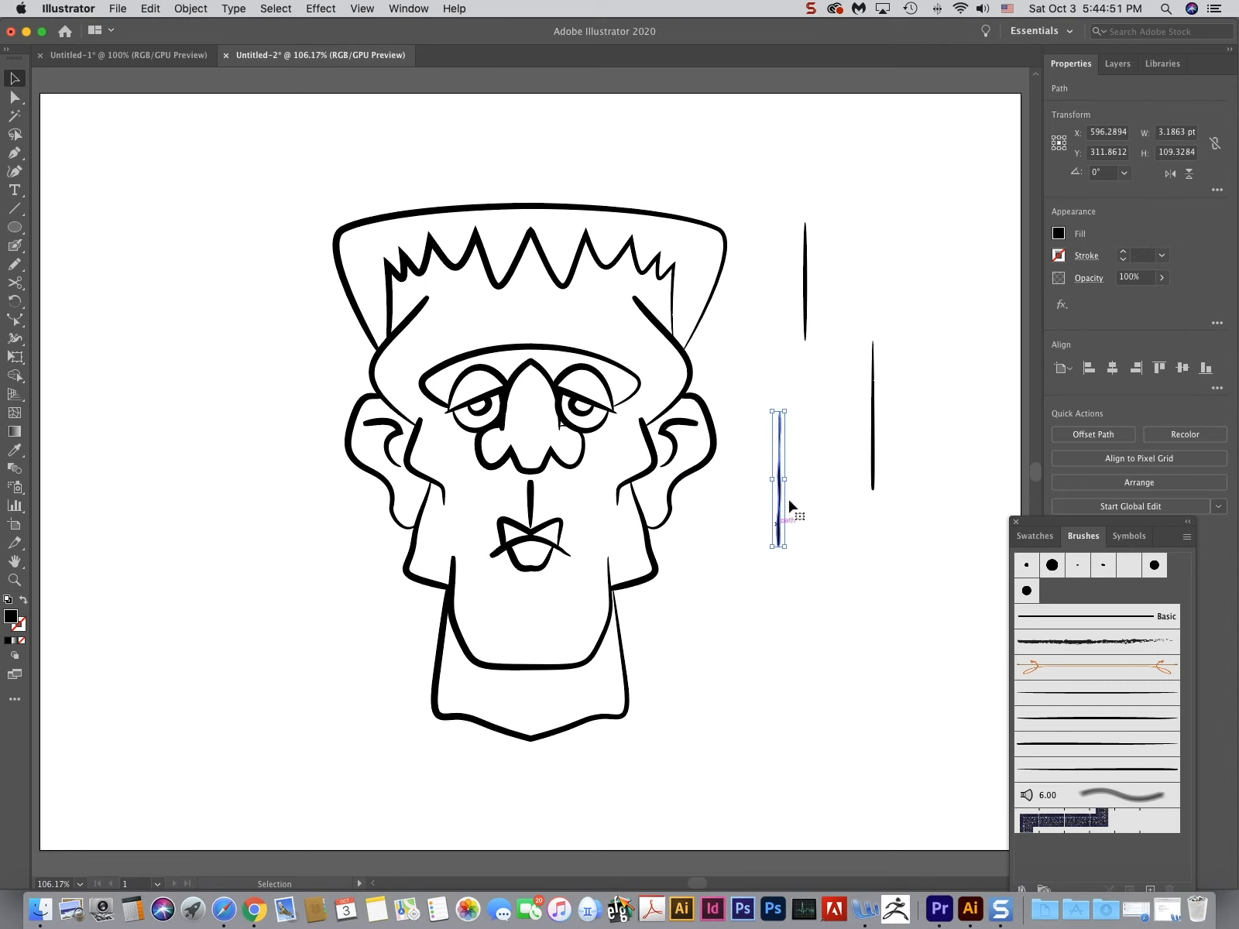
click(799, 583)
- Create a new art brush from the thin wavy shape, with the stroke direction pointing up
mouse_move(797, 472)
mouse_down()
mouse_move(751, 589)
mouse_move(744, 580)
mouse_up()
click(1185, 536)
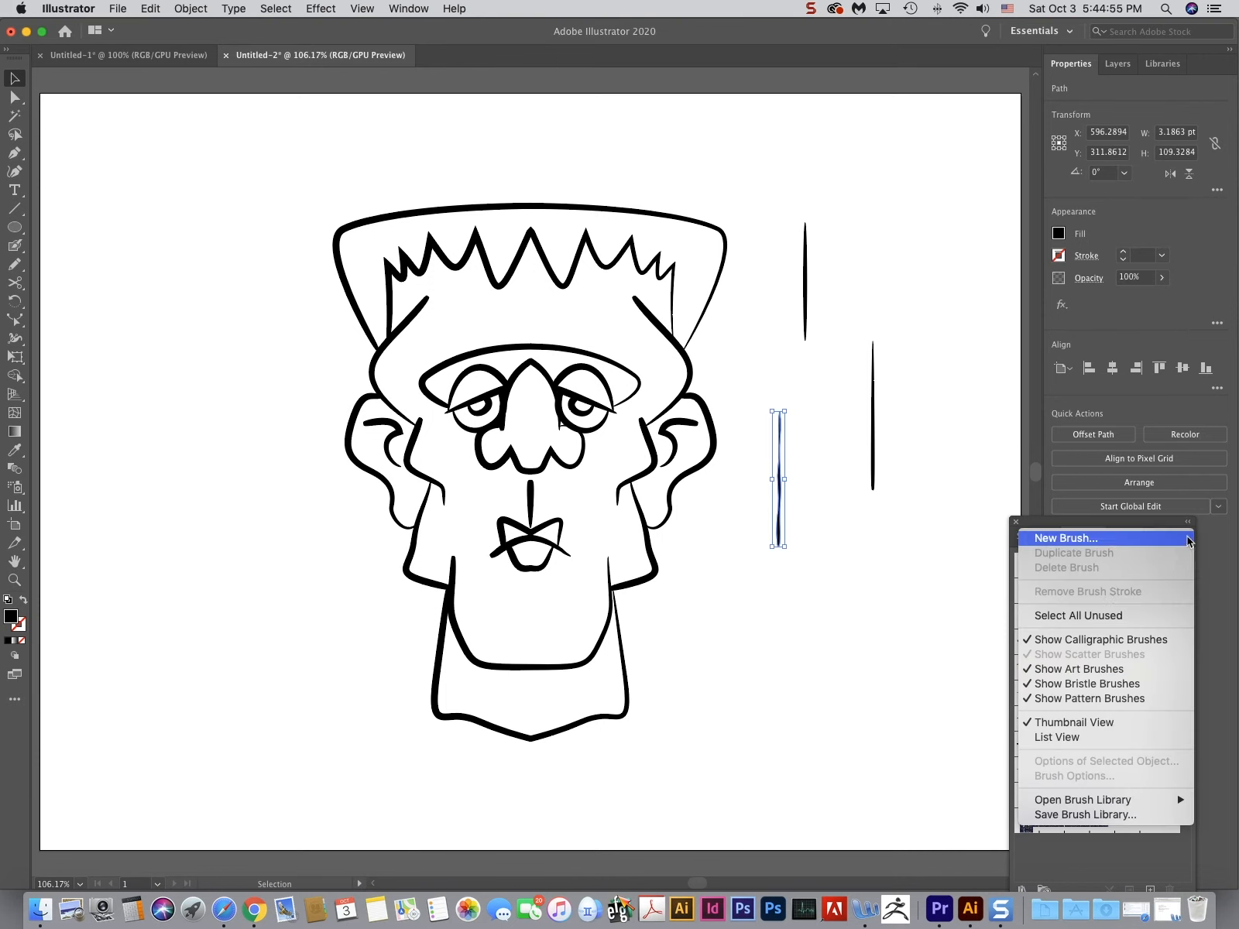
click(1052, 540)
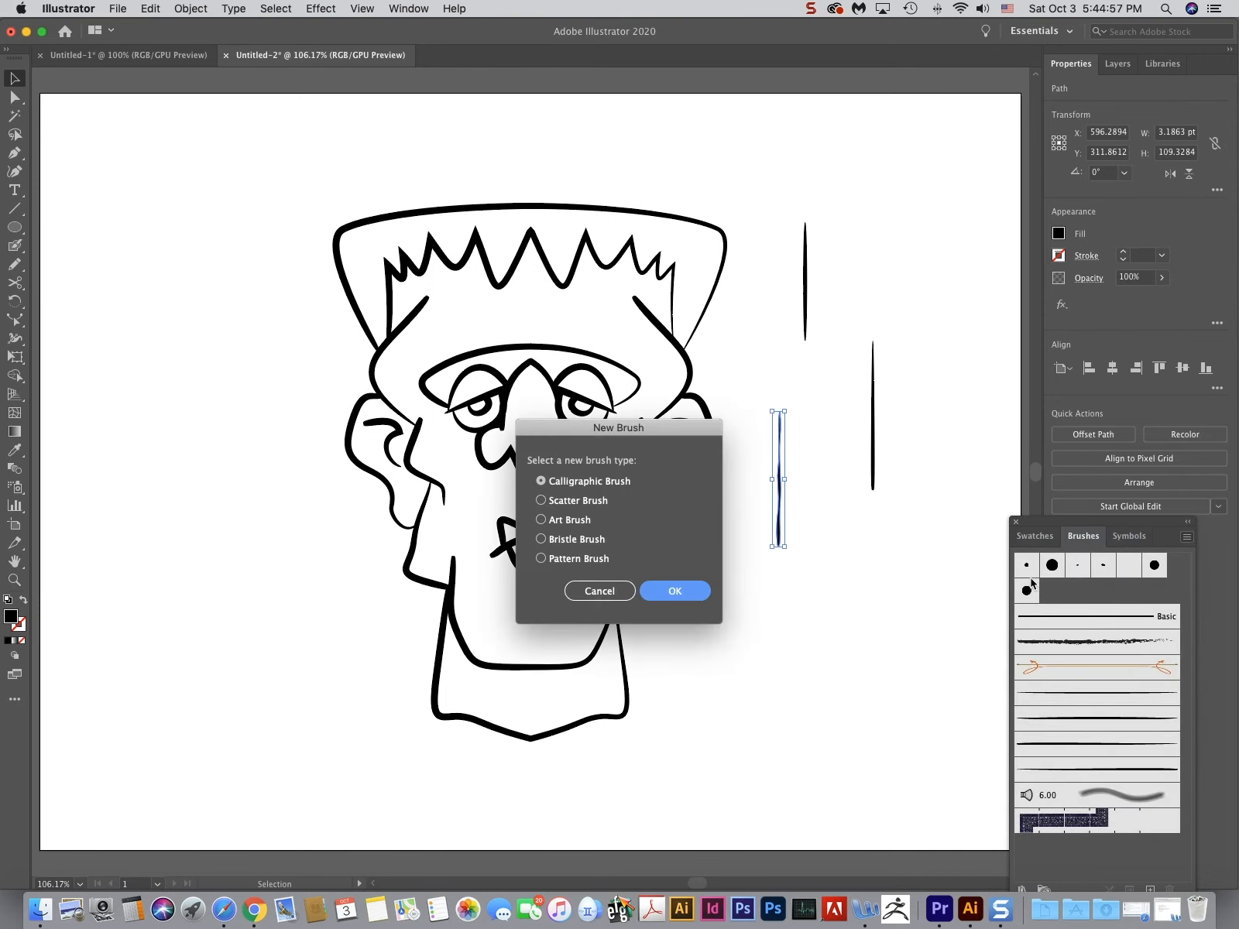
click(541, 520)
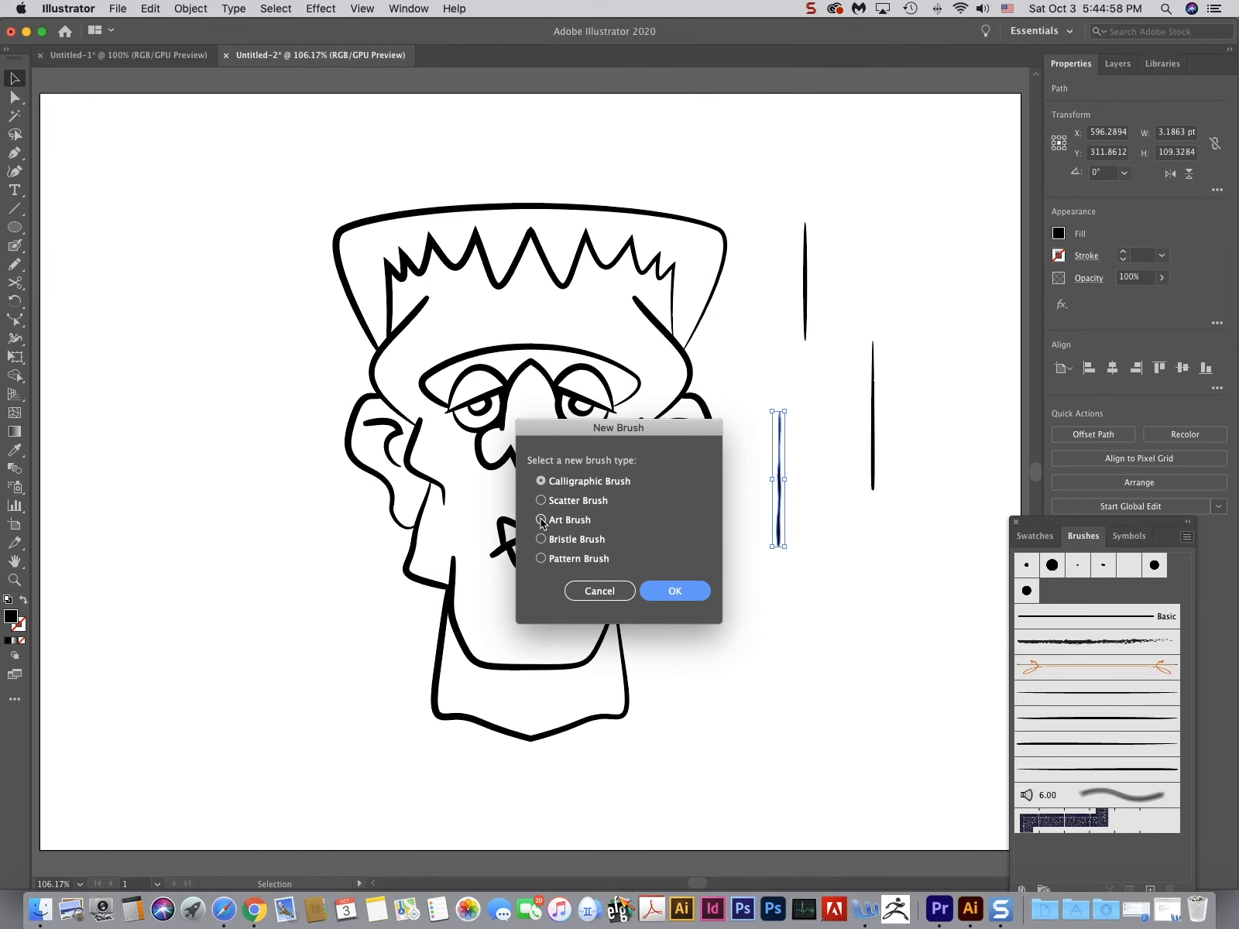
click(664, 592)
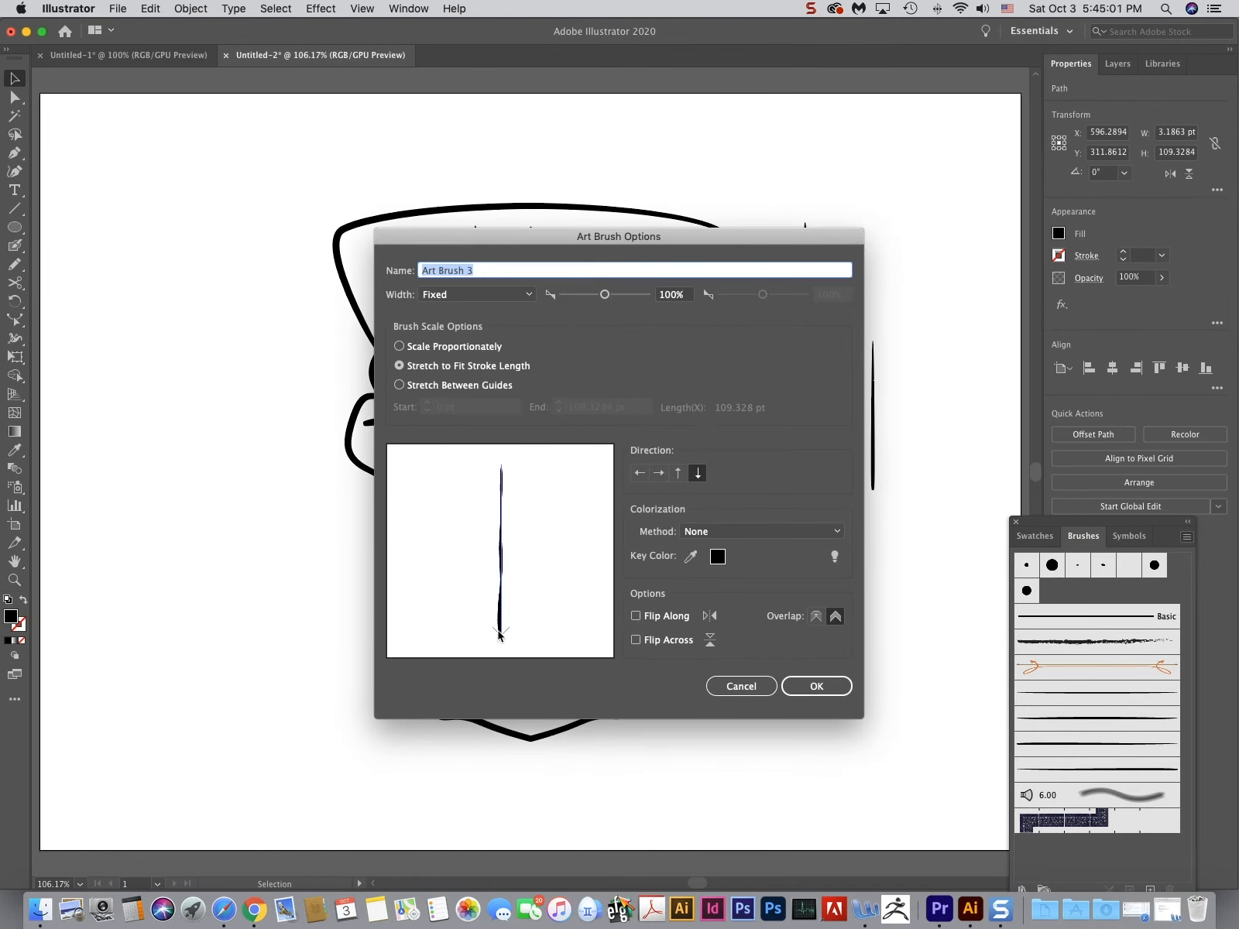
click(677, 473)
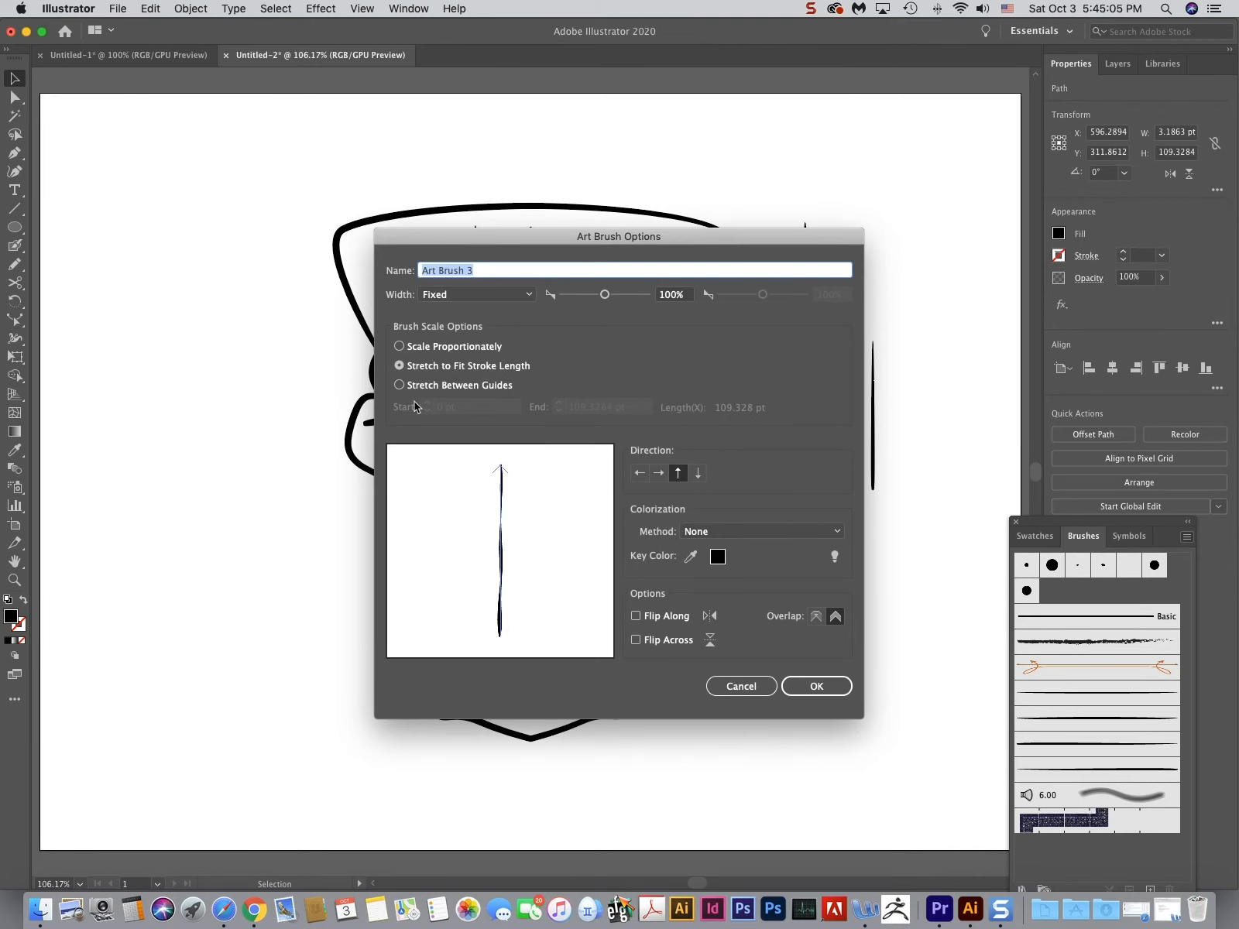
click(818, 685)
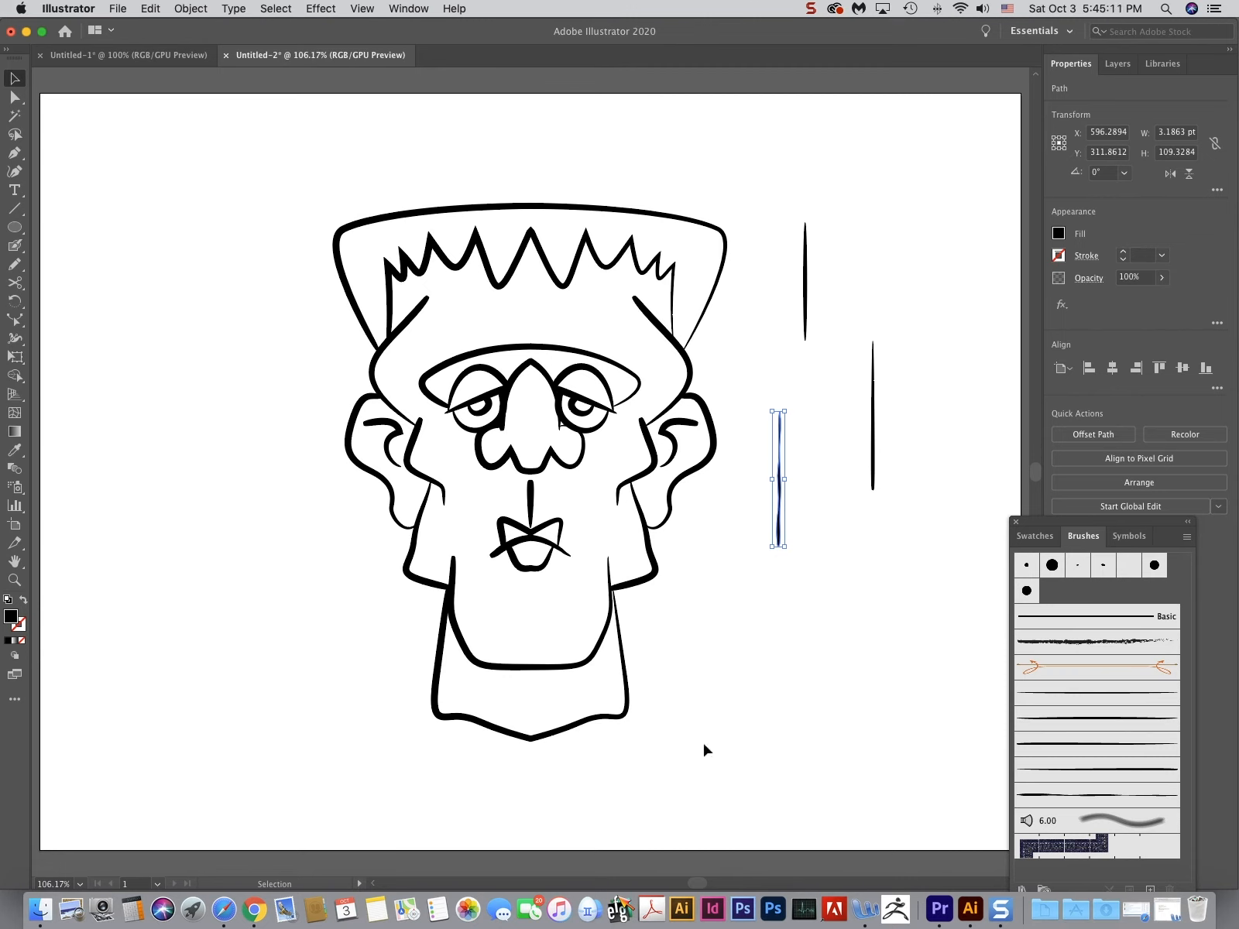
- Apply the wavy art brush to both temple lines and both inner ear lines, and deselect them
click(682, 375)
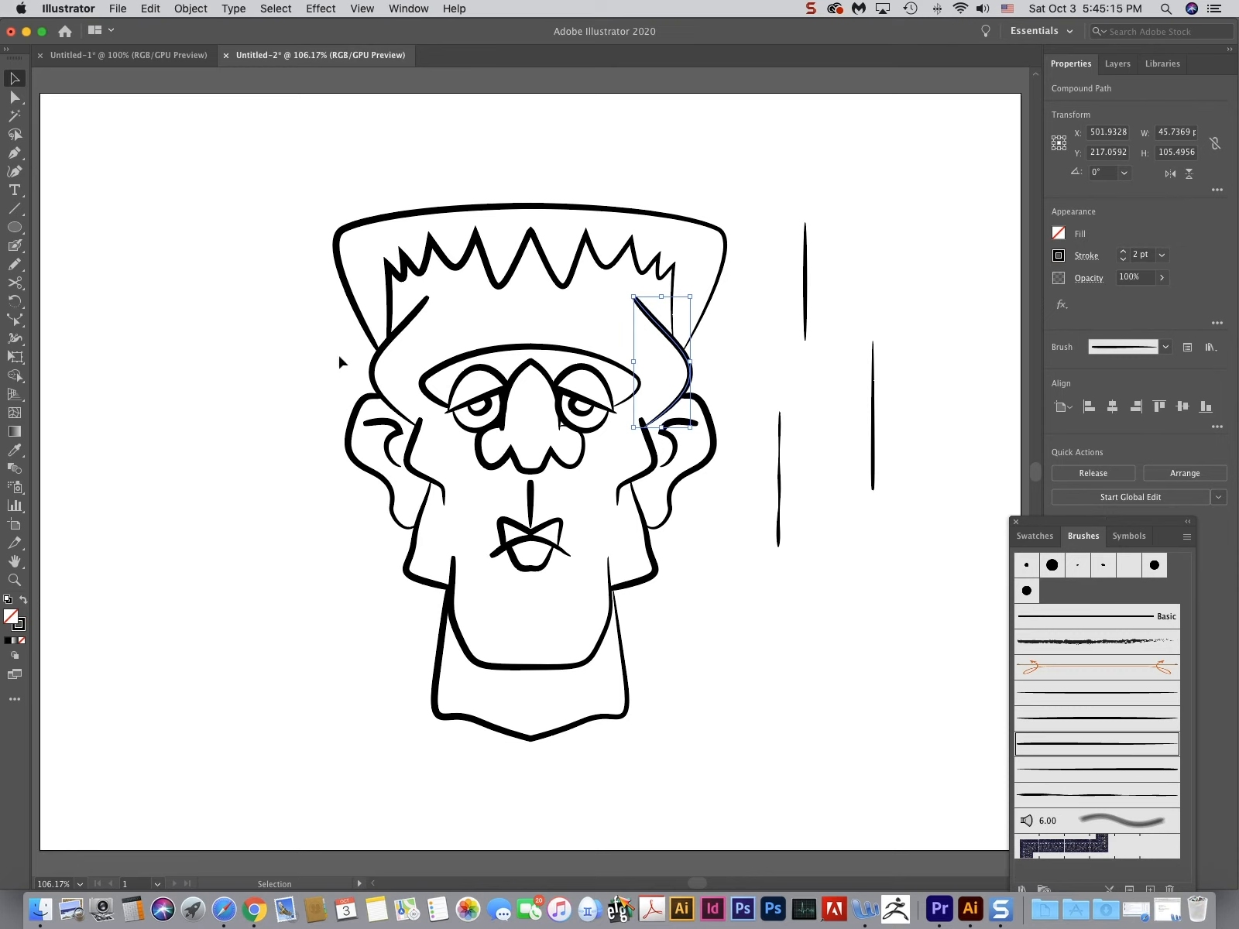
shift+click(374, 375)
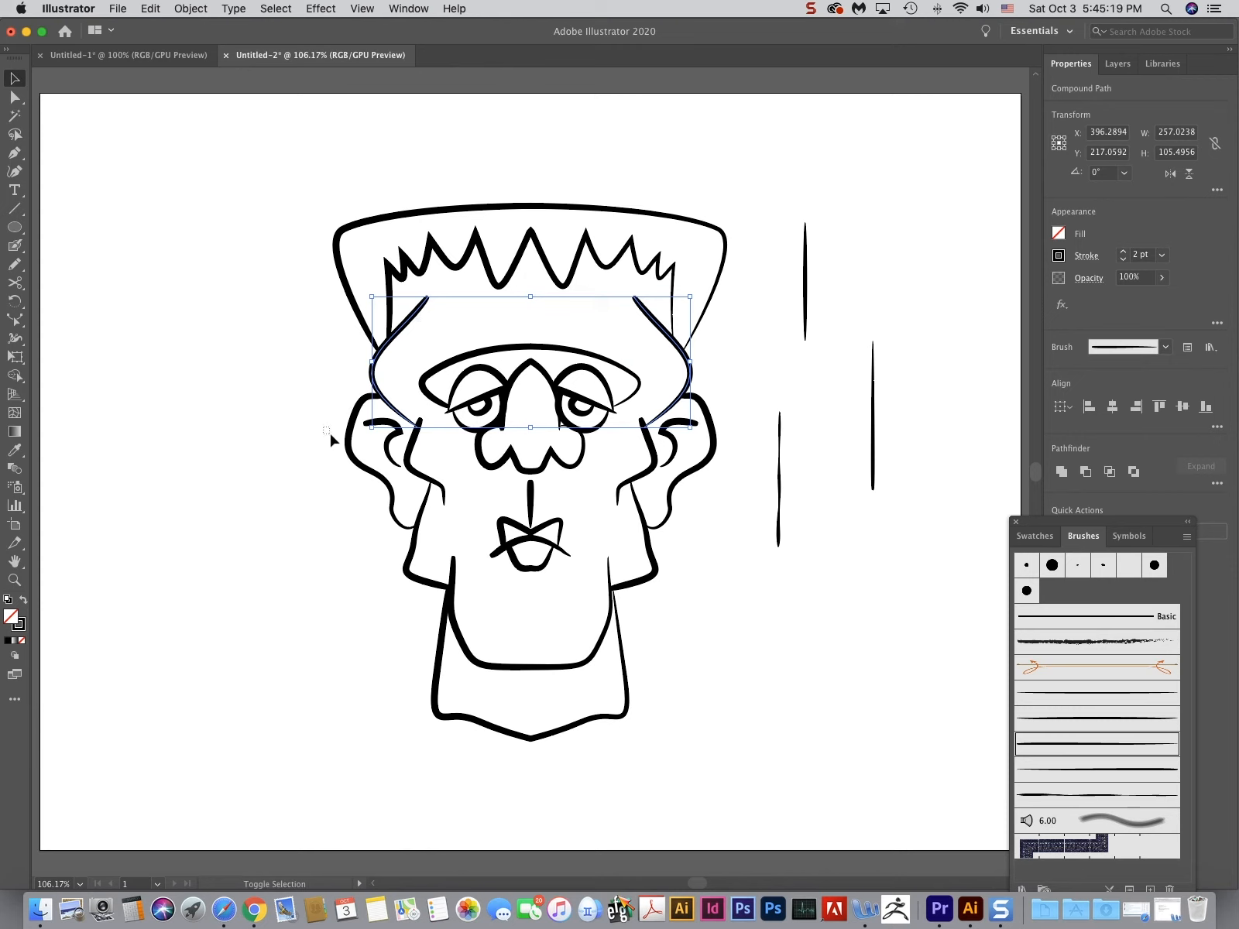
shift+click(671, 456)
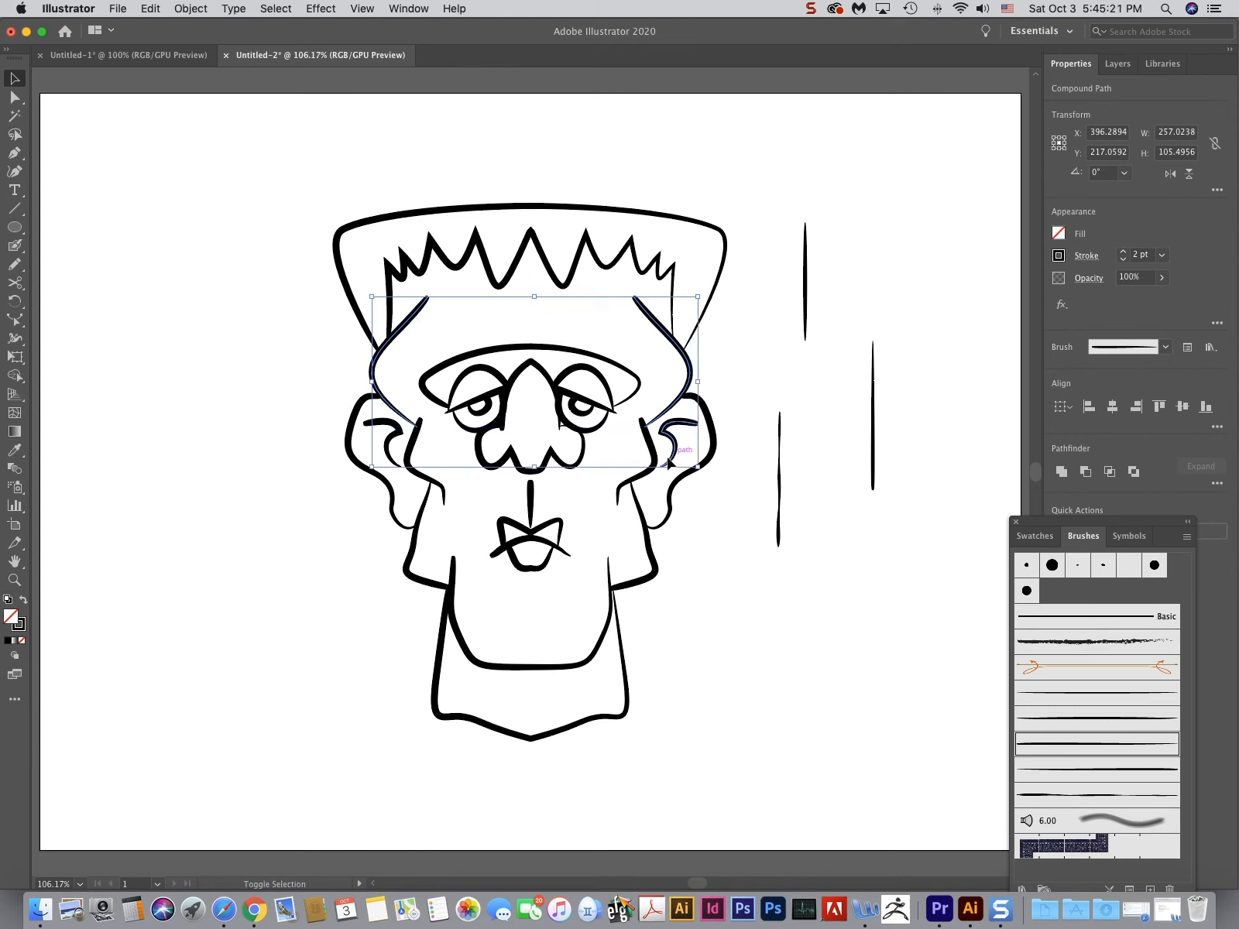
shift+click(390, 449)
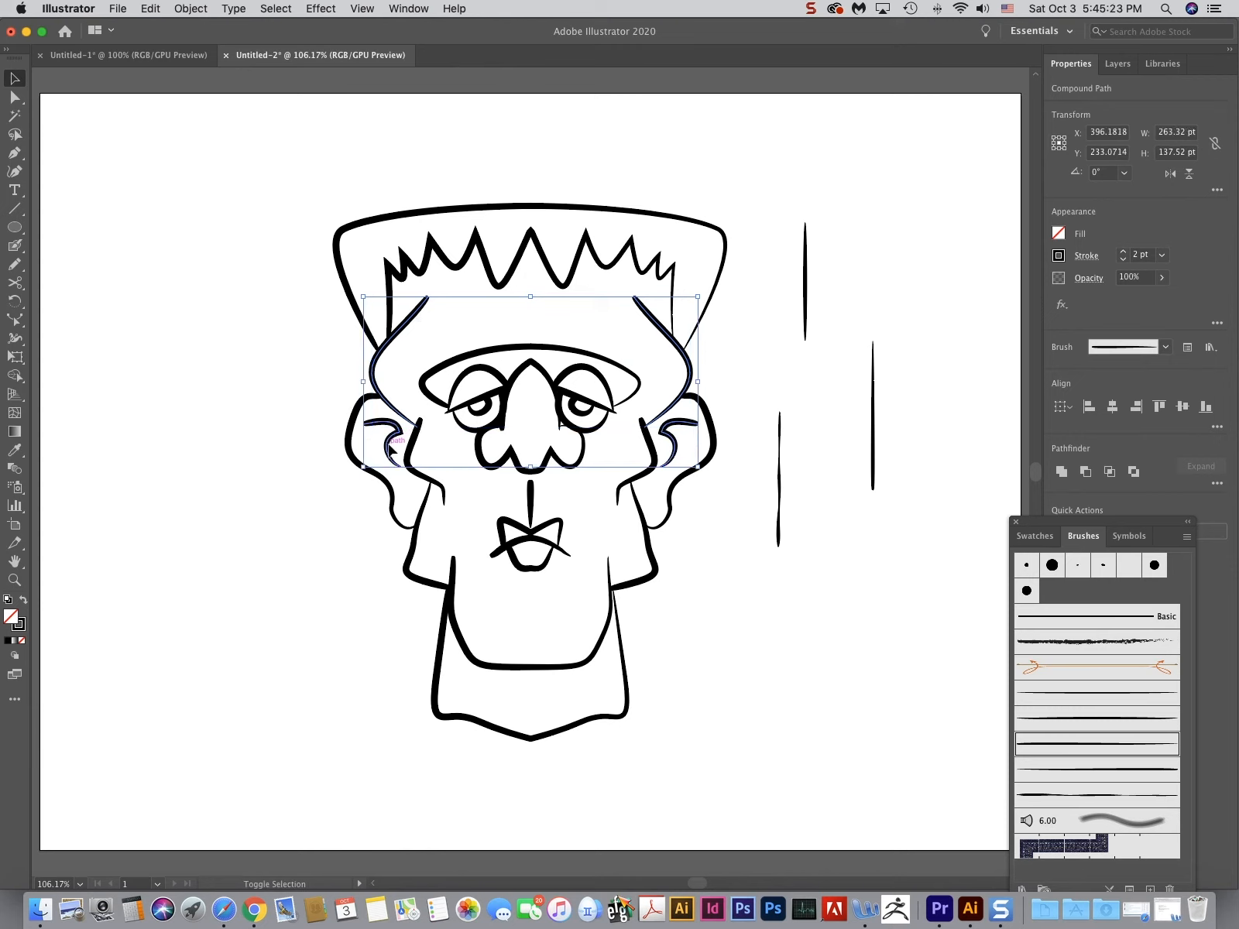
click(1055, 797)
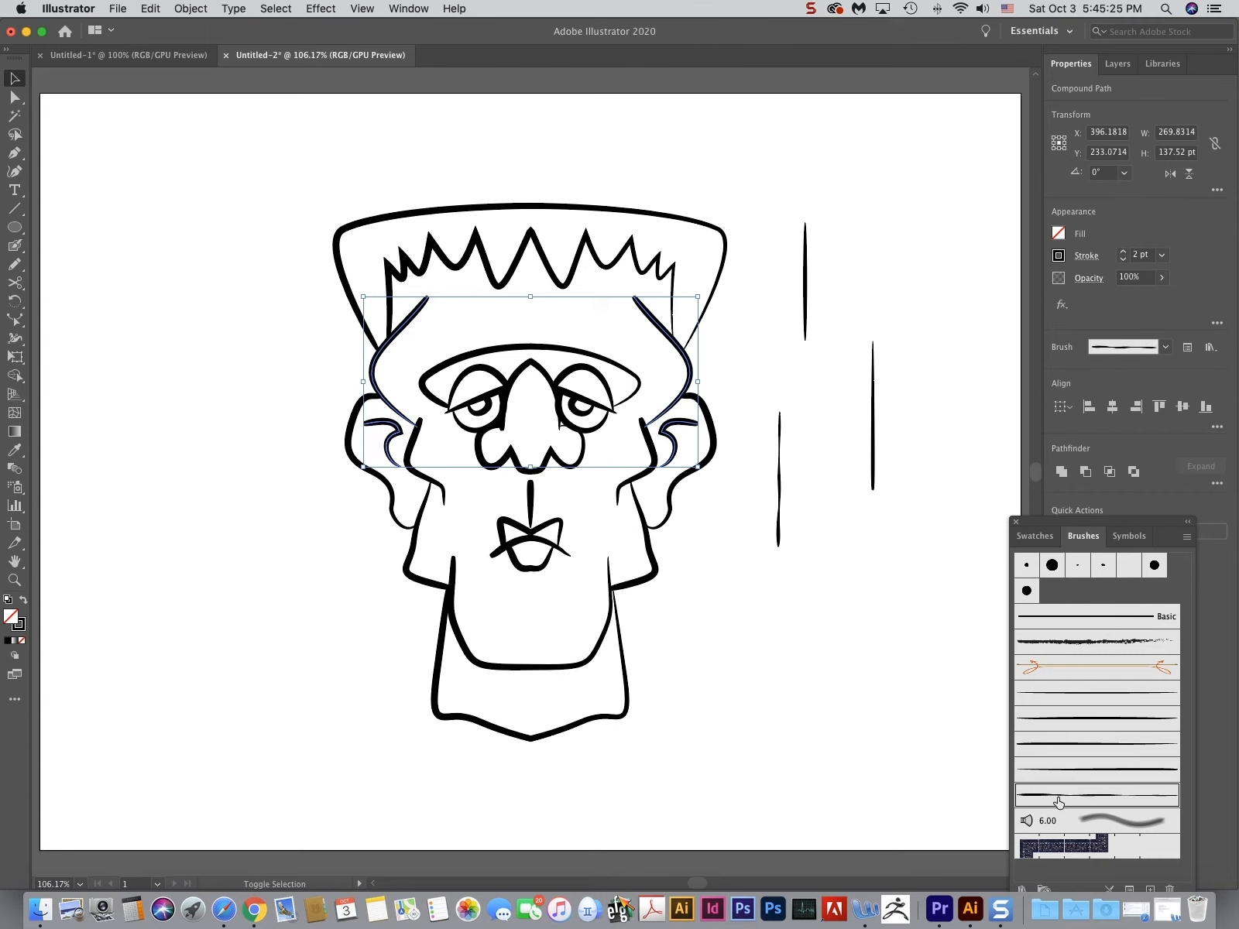
click(771, 656)
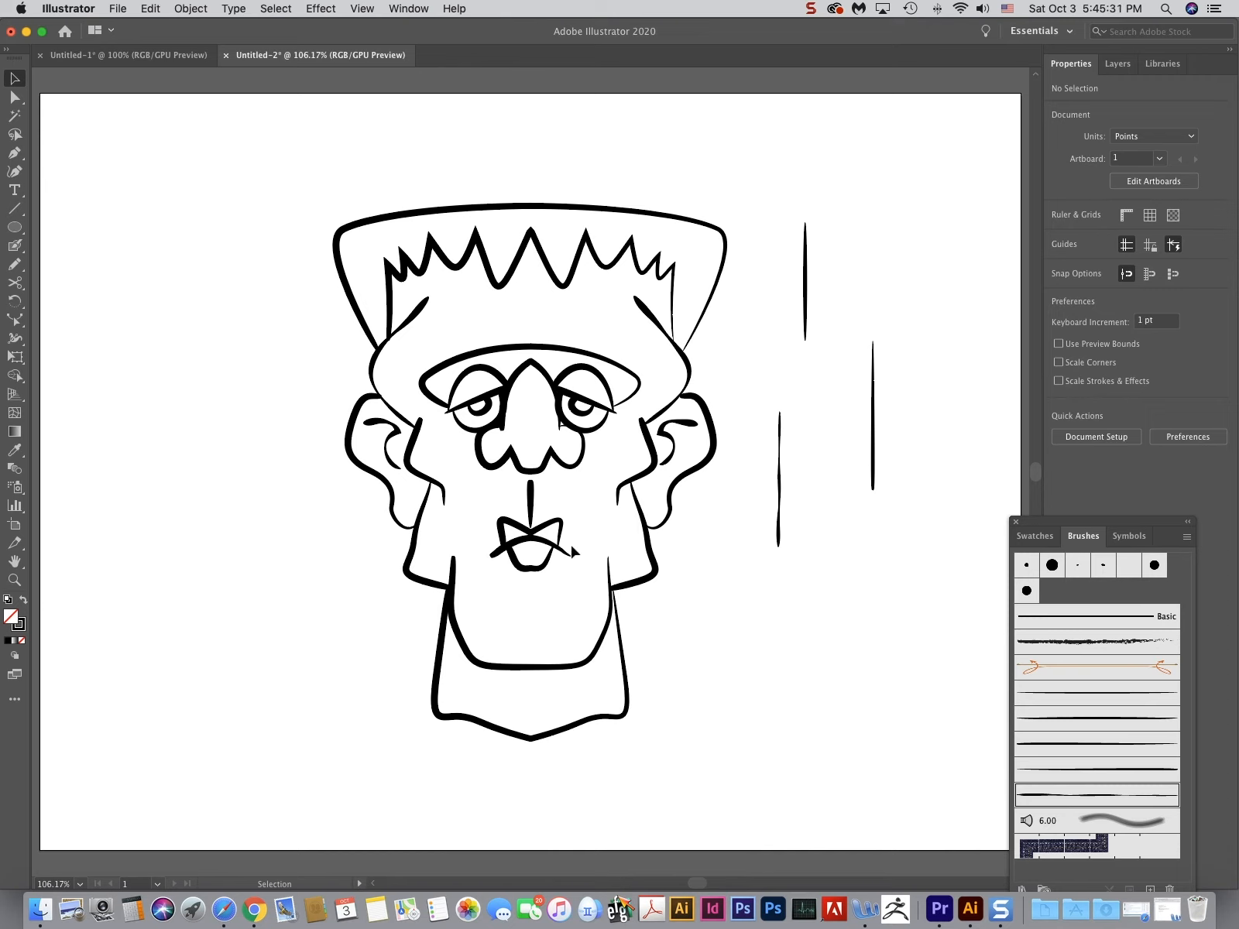
- Apply the wavy art brush to the mouth and the vertical line above it, and deselect them
mouse_move(573, 516)
mouse_down()
mouse_move(573, 556)
mouse_move(525, 583)
mouse_move(472, 582)
mouse_up()
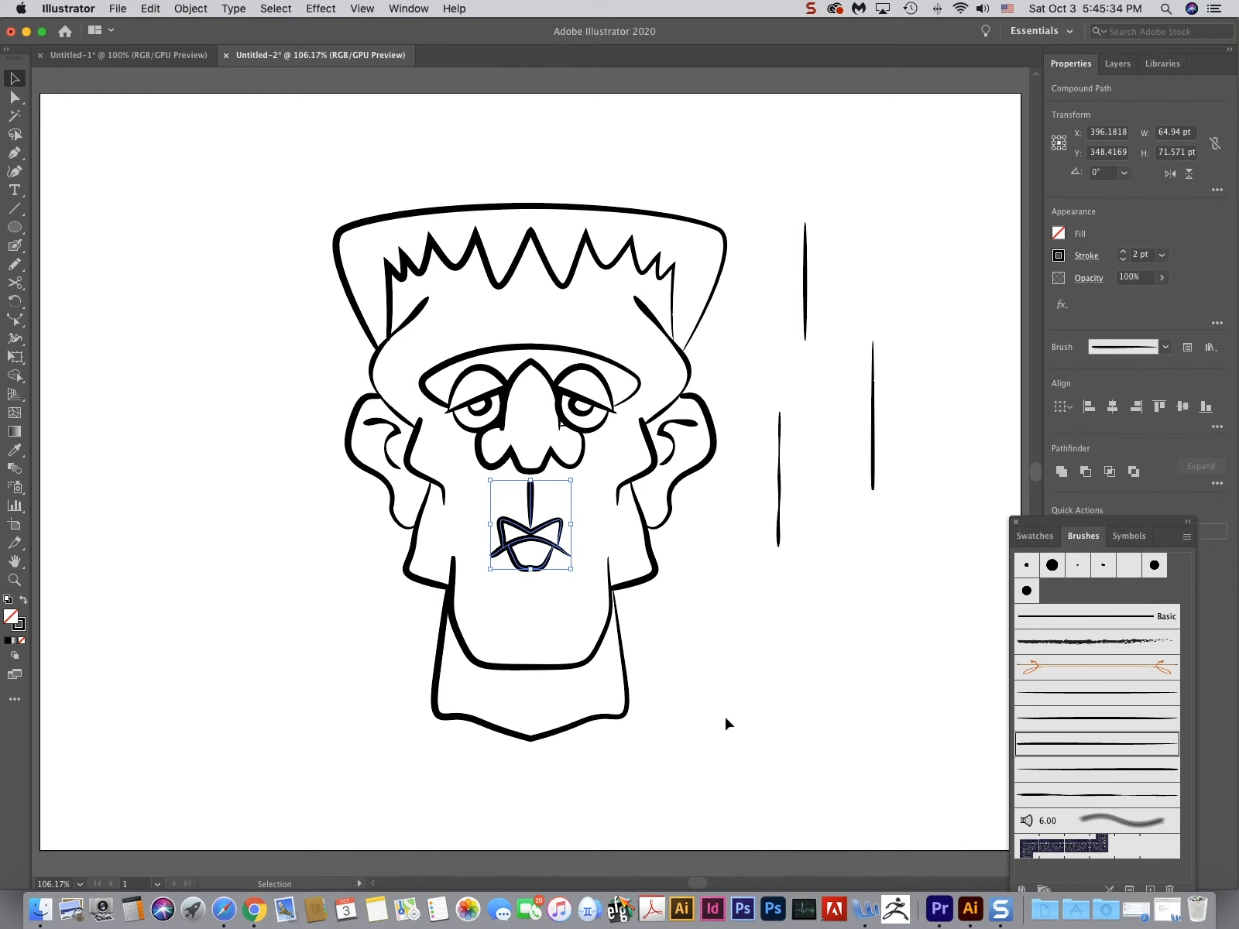
click(1057, 797)
click(811, 659)
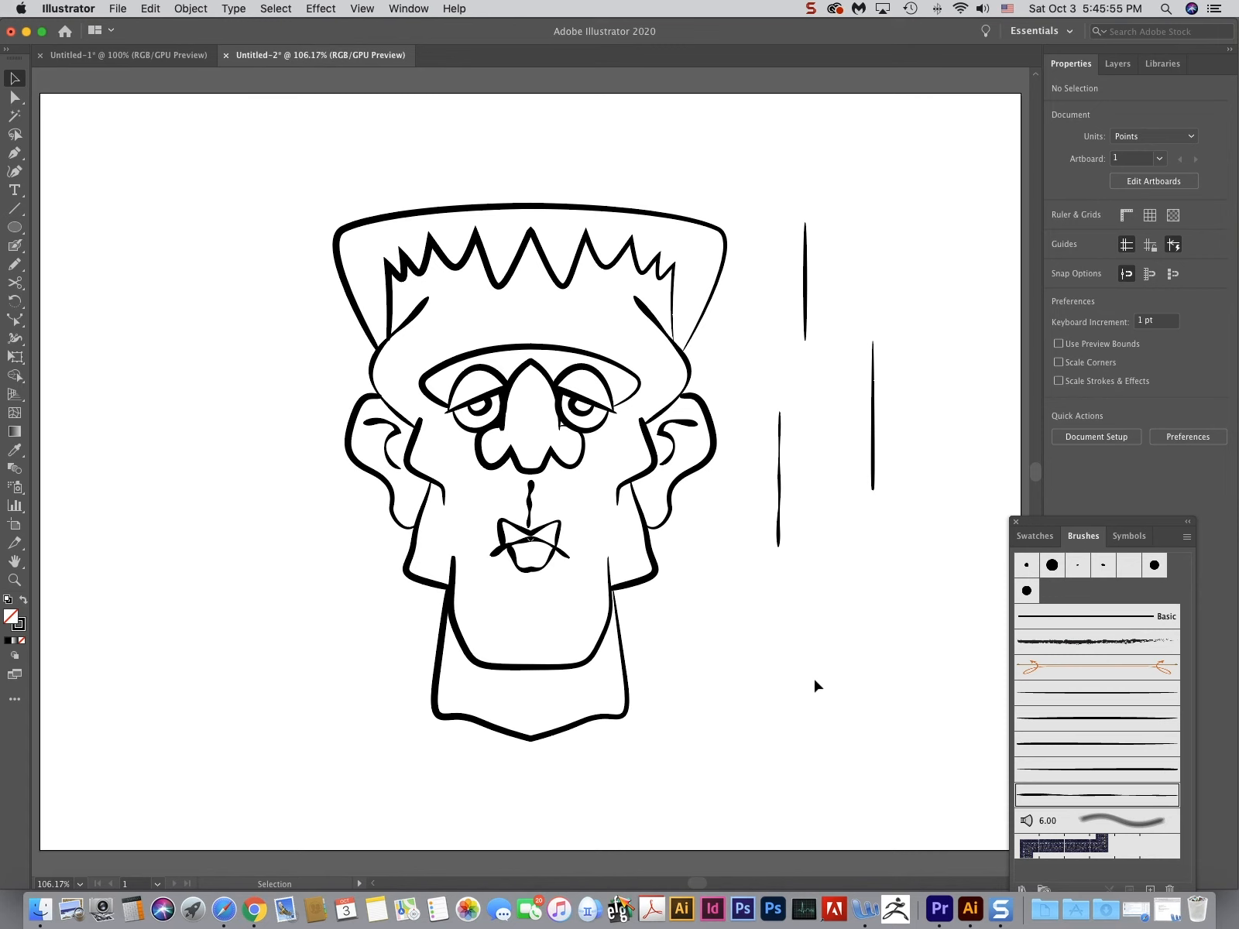
- Switch to the Untitled-1 document, select the whole dog illustration, and start a new art brush from it
click(158, 54)
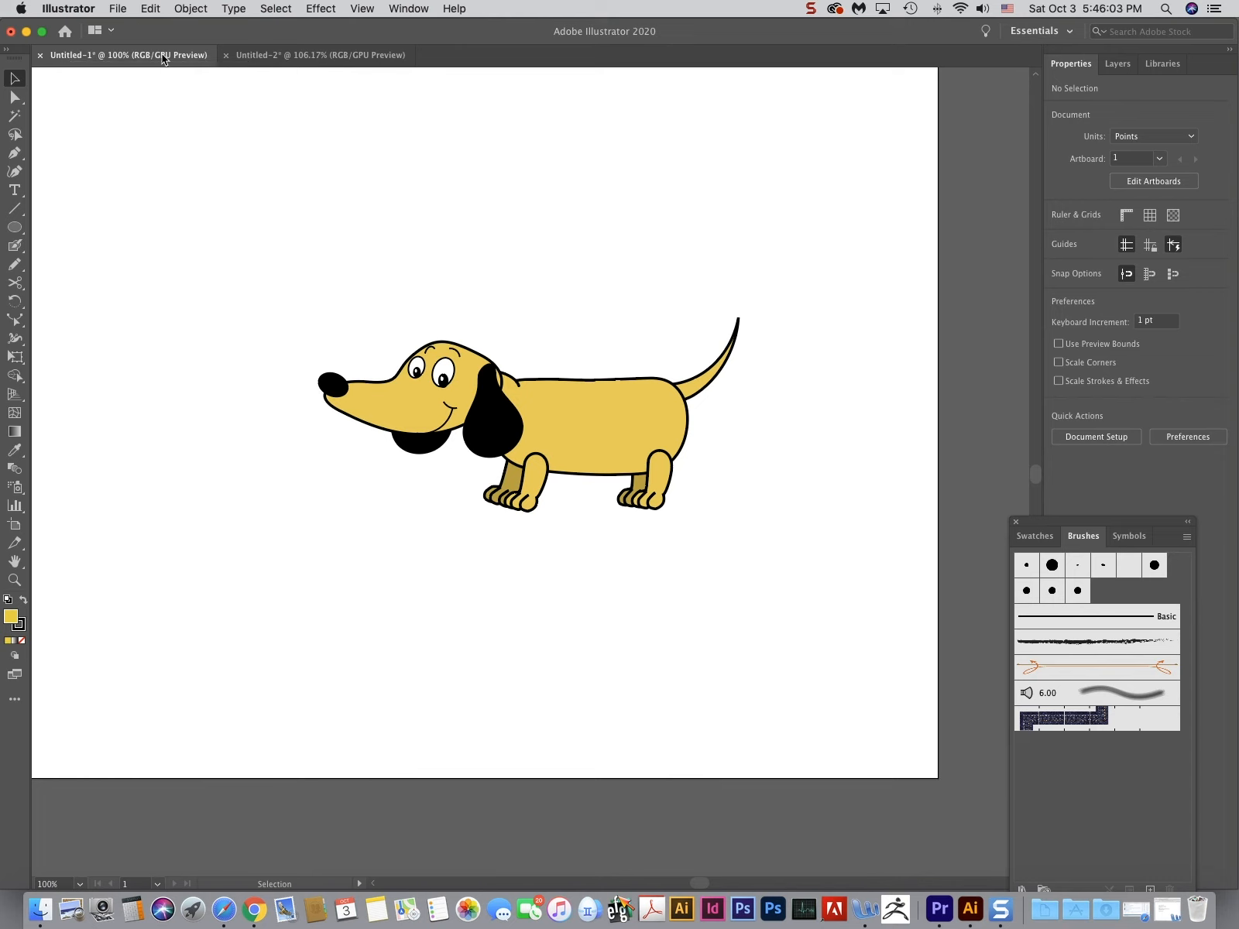
drag(257, 267, 800, 534)
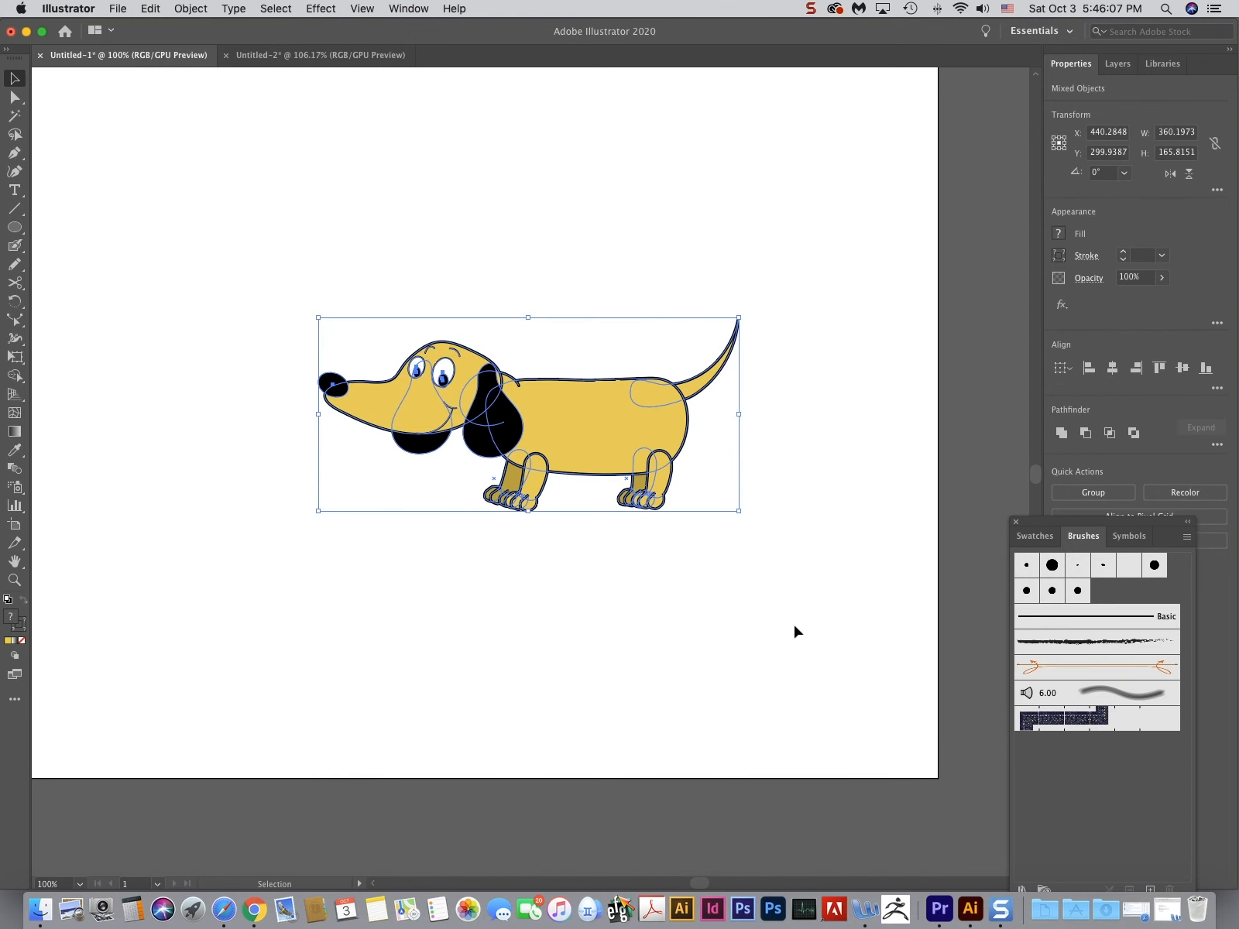
click(1186, 536)
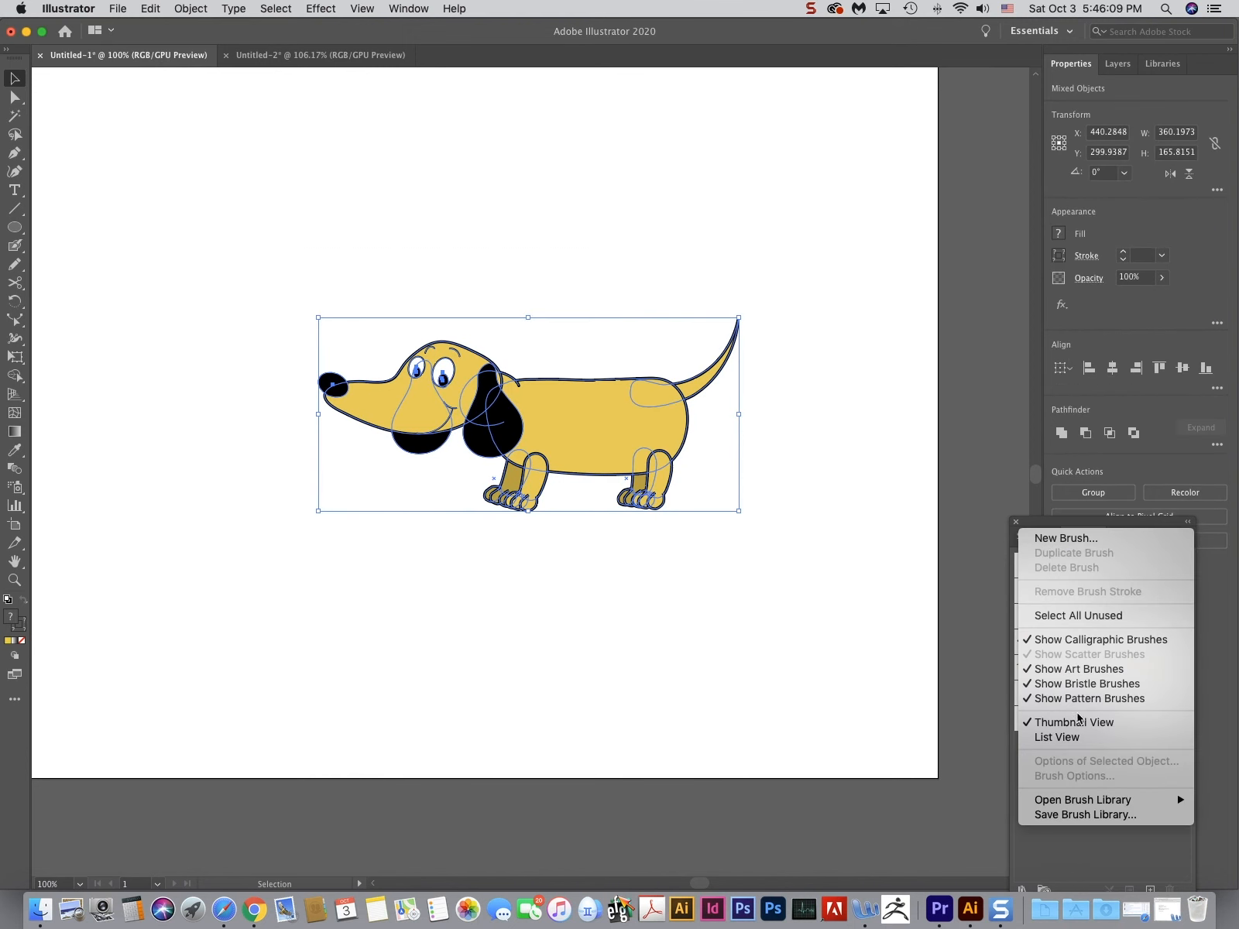
click(1054, 538)
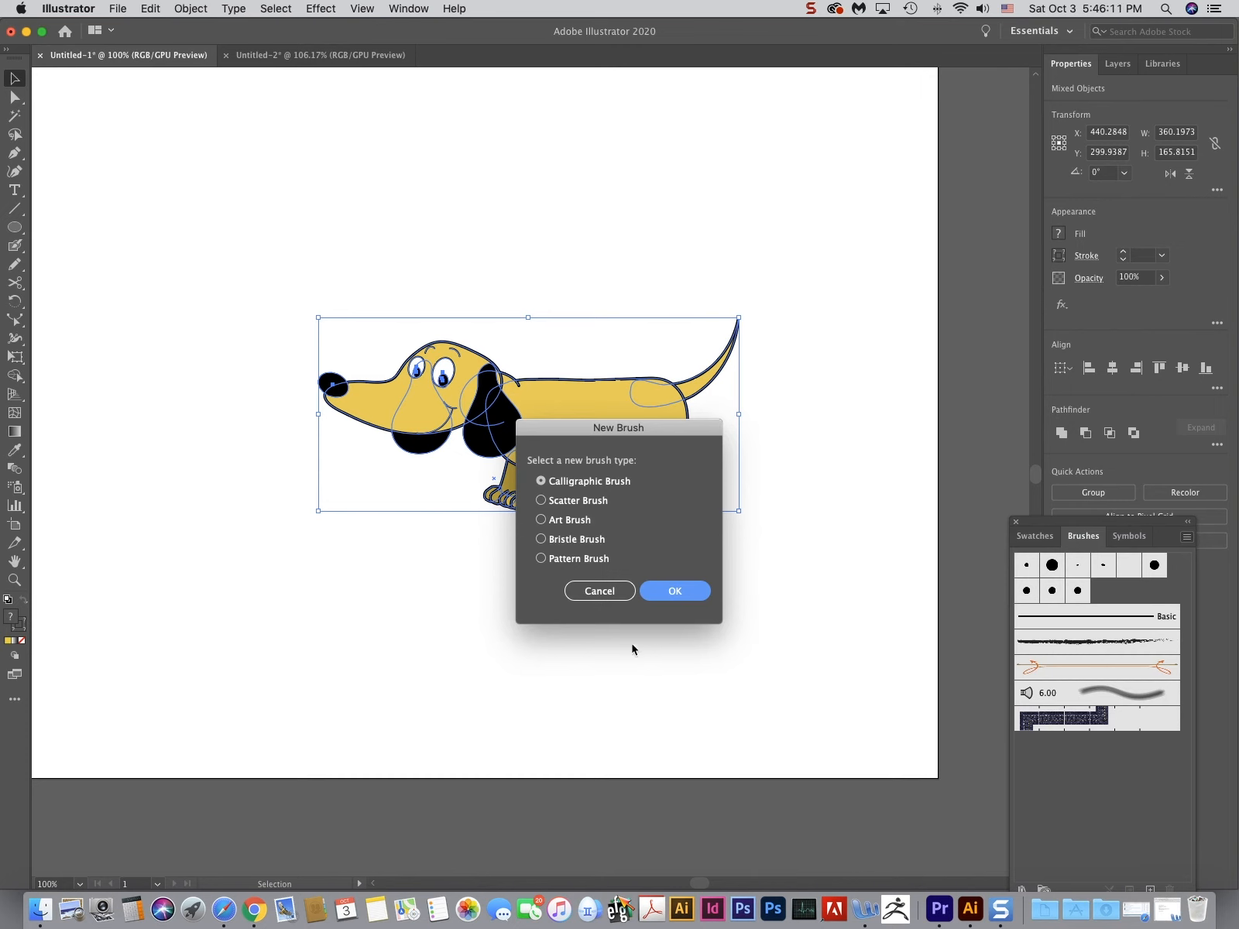
click(540, 519)
click(672, 591)
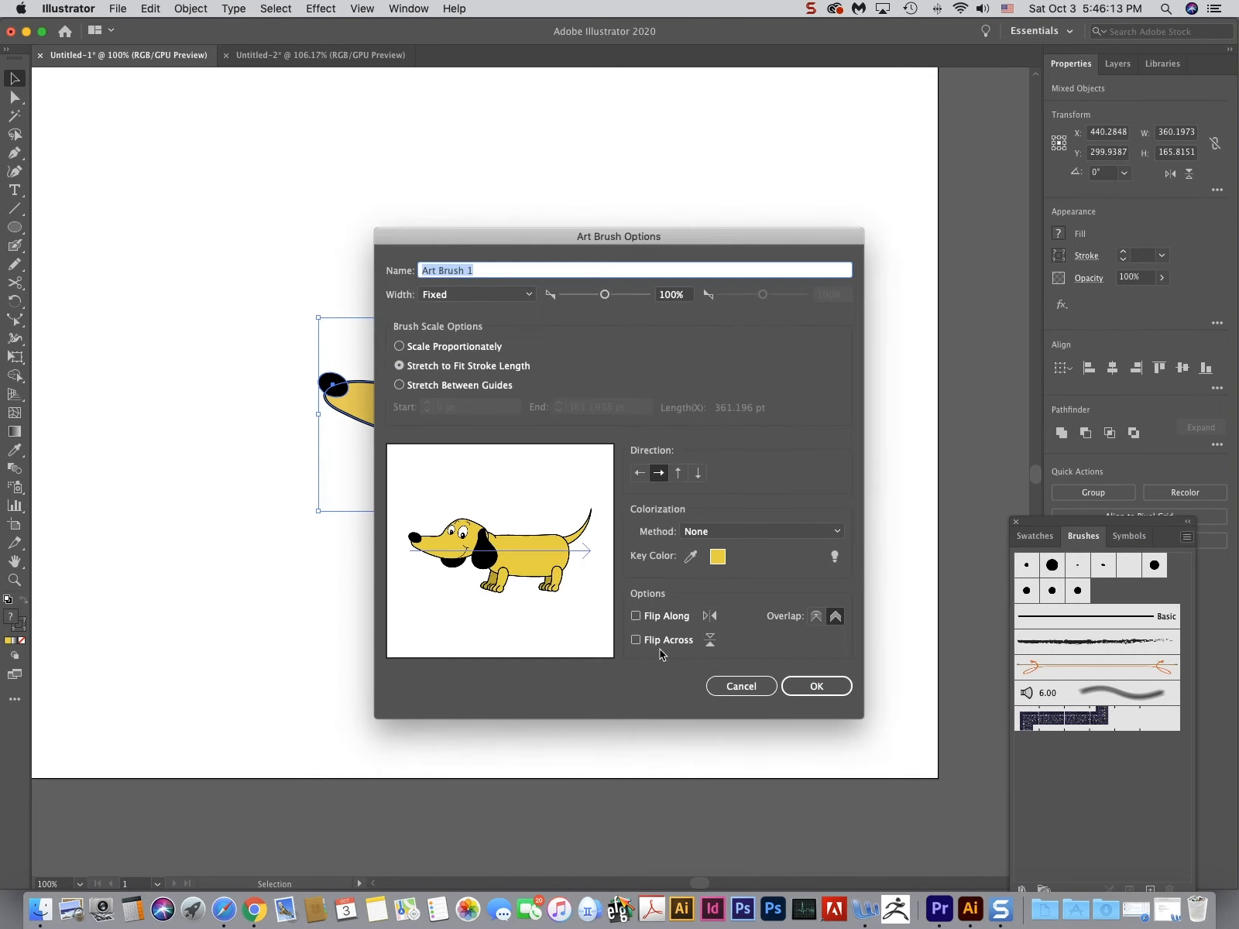
- Make the dog brush stretch between guides at about 209 pt and 248 pt, set its direction to point left, and create it
click(400, 385)
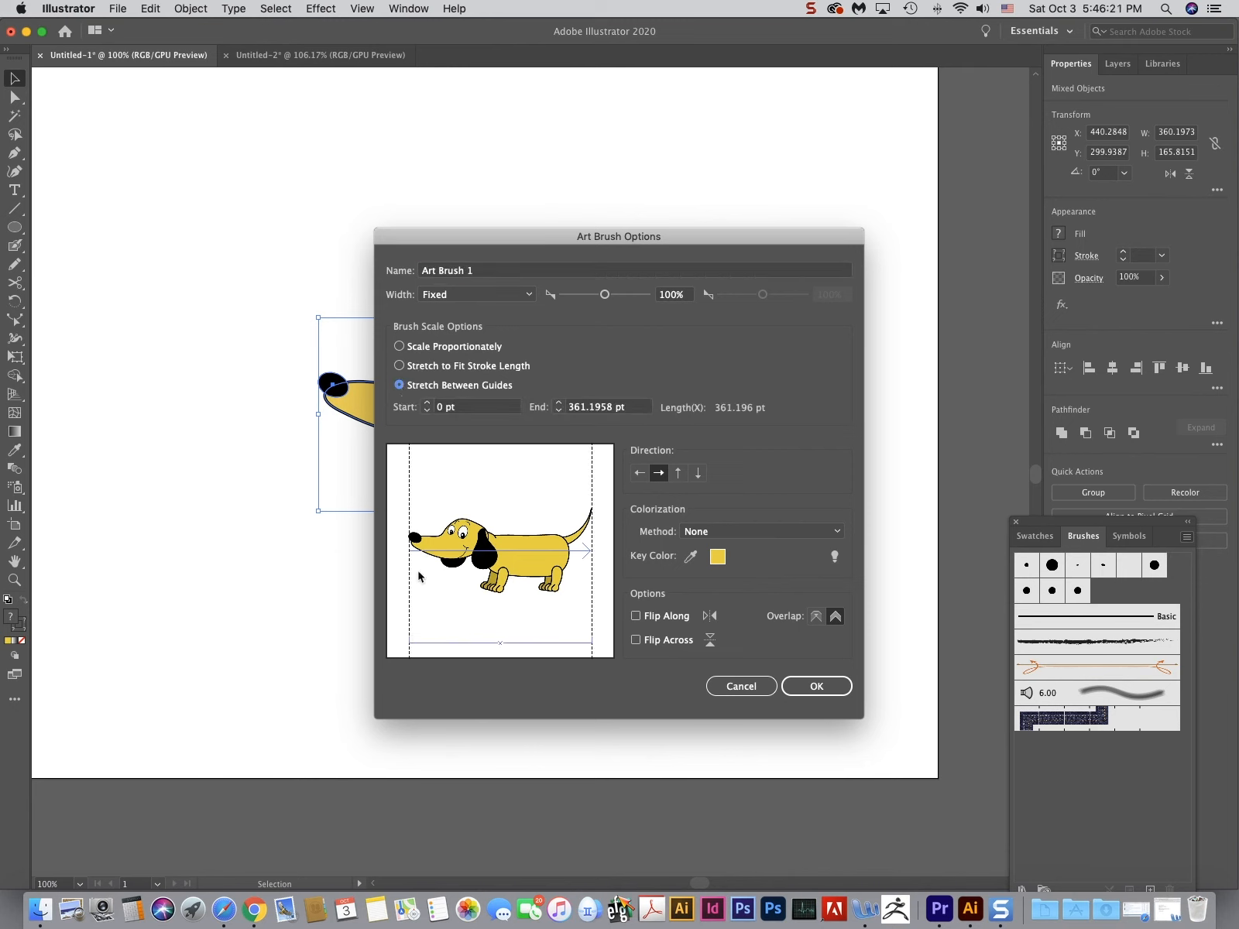
mouse_move(410, 577)
mouse_down()
mouse_move(570, 613)
mouse_move(535, 618)
mouse_up()
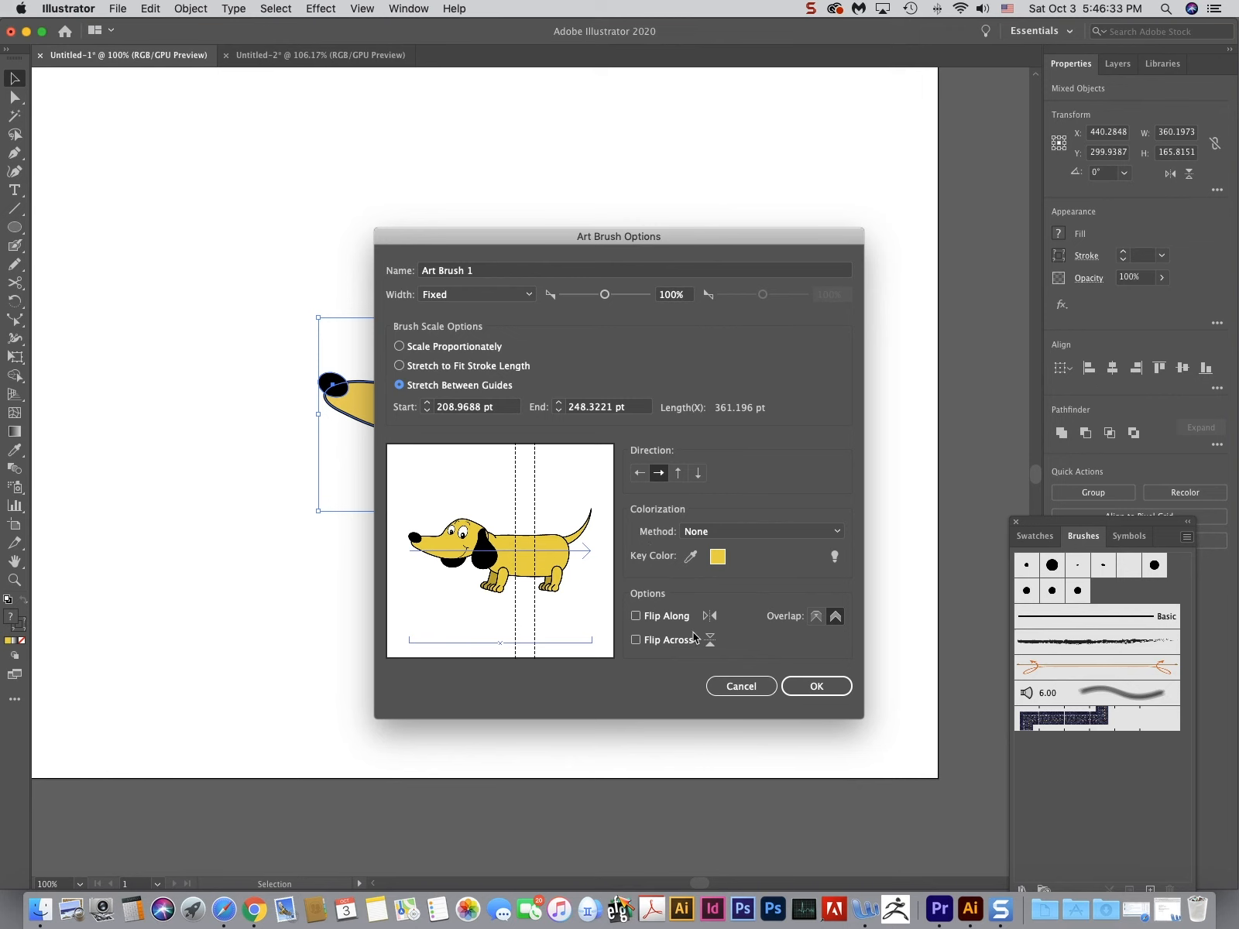
click(640, 472)
click(819, 686)
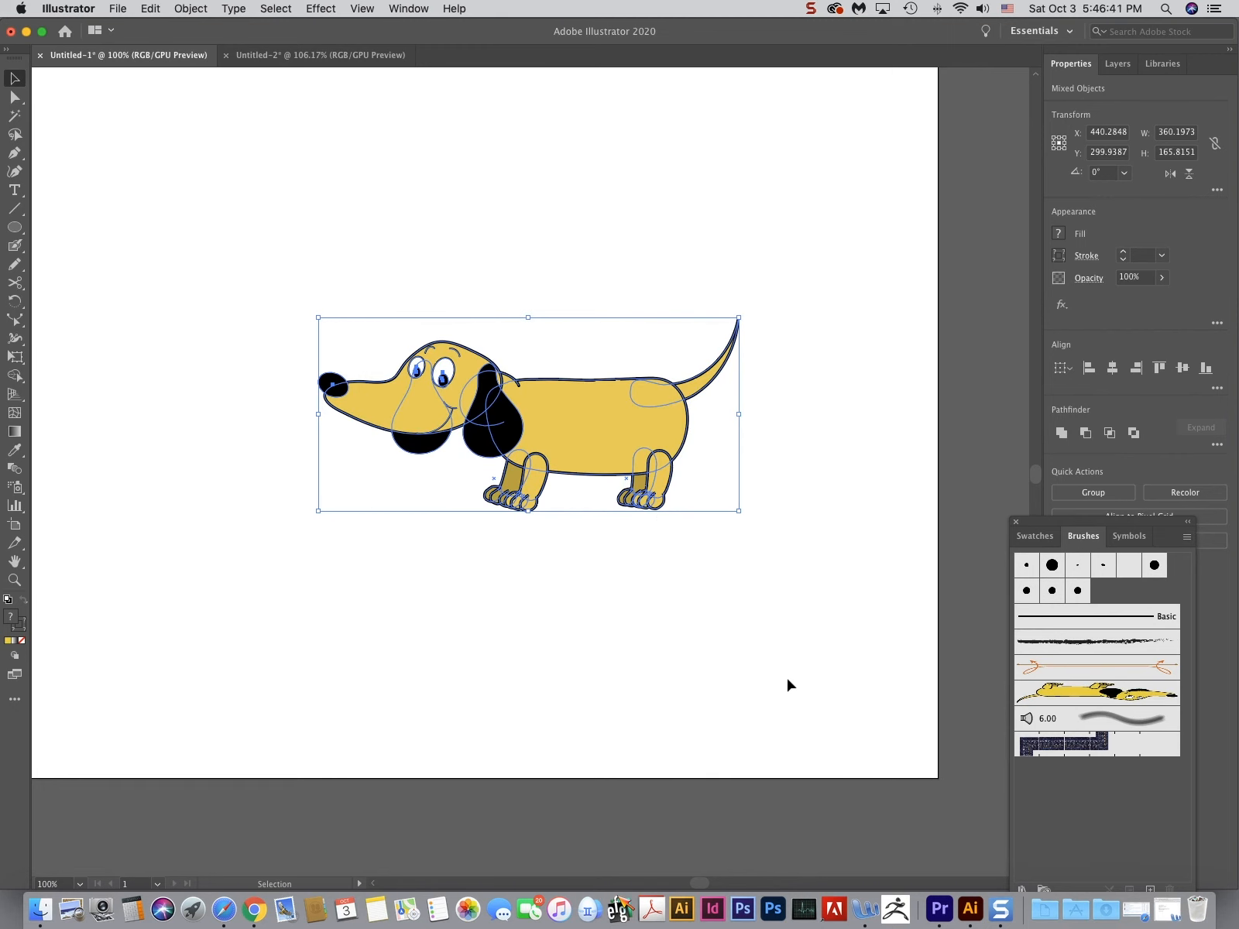
- Delete the original dog and paint with the dog brush from right to left: a straight stroke low on the artboard and an S-curve above it
key(Delete)
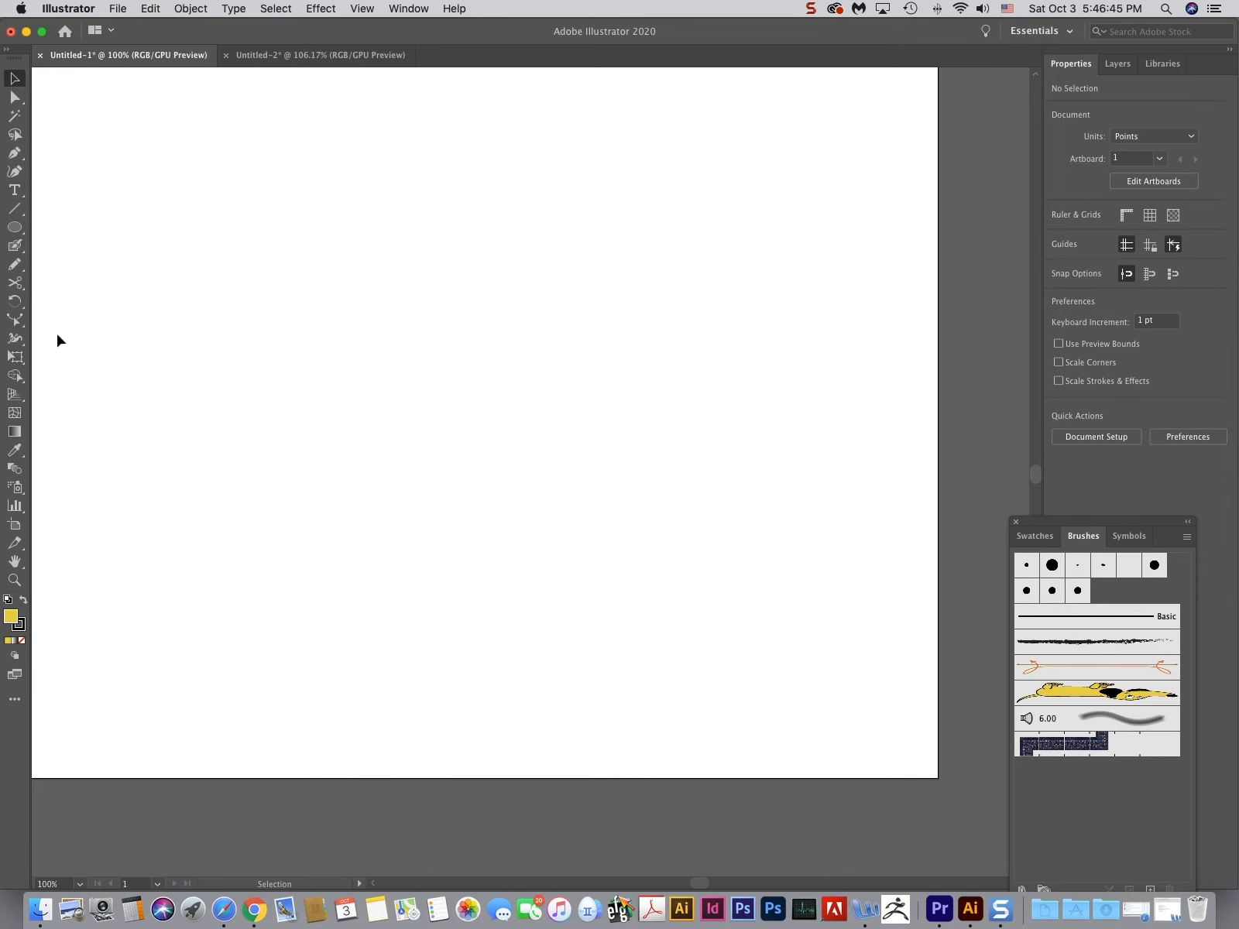
click(18, 254)
click(69, 244)
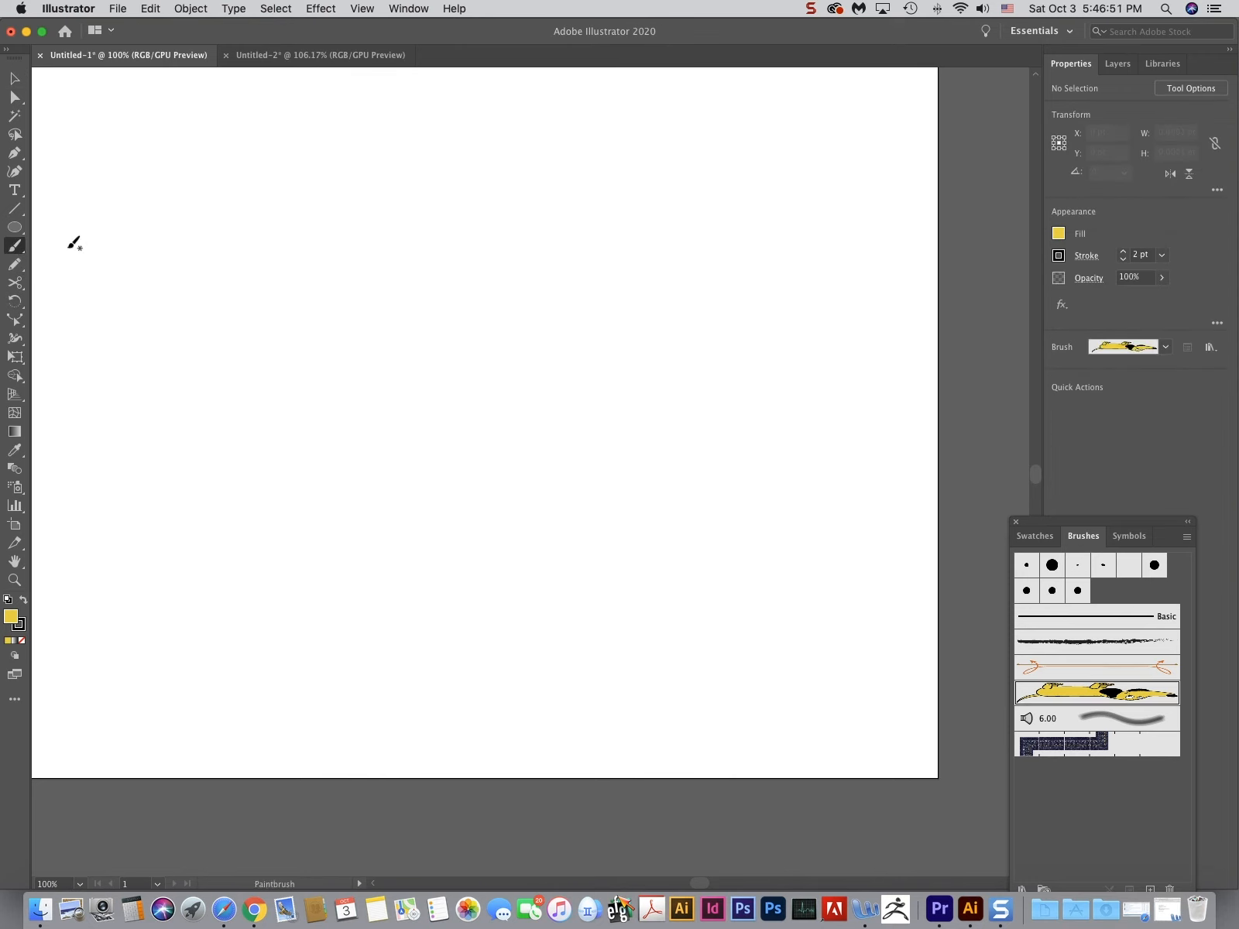
click(1109, 694)
drag(774, 610, 144, 612)
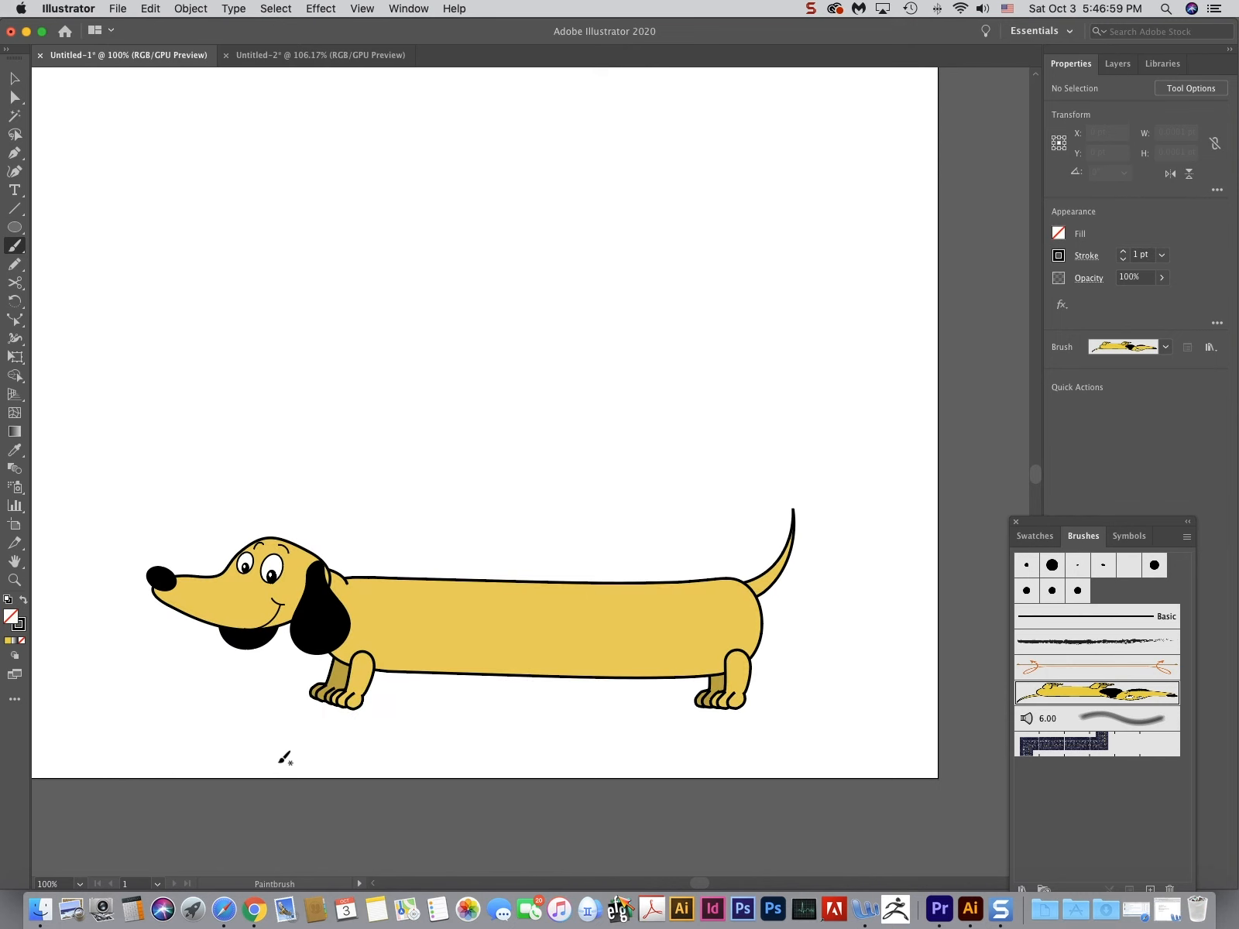
mouse_move(833, 458)
mouse_down()
mouse_move(702, 418)
mouse_move(524, 453)
mouse_move(347, 457)
mouse_move(301, 360)
mouse_move(470, 237)
mouse_move(391, 147)
mouse_move(287, 125)
mouse_move(166, 139)
mouse_up()
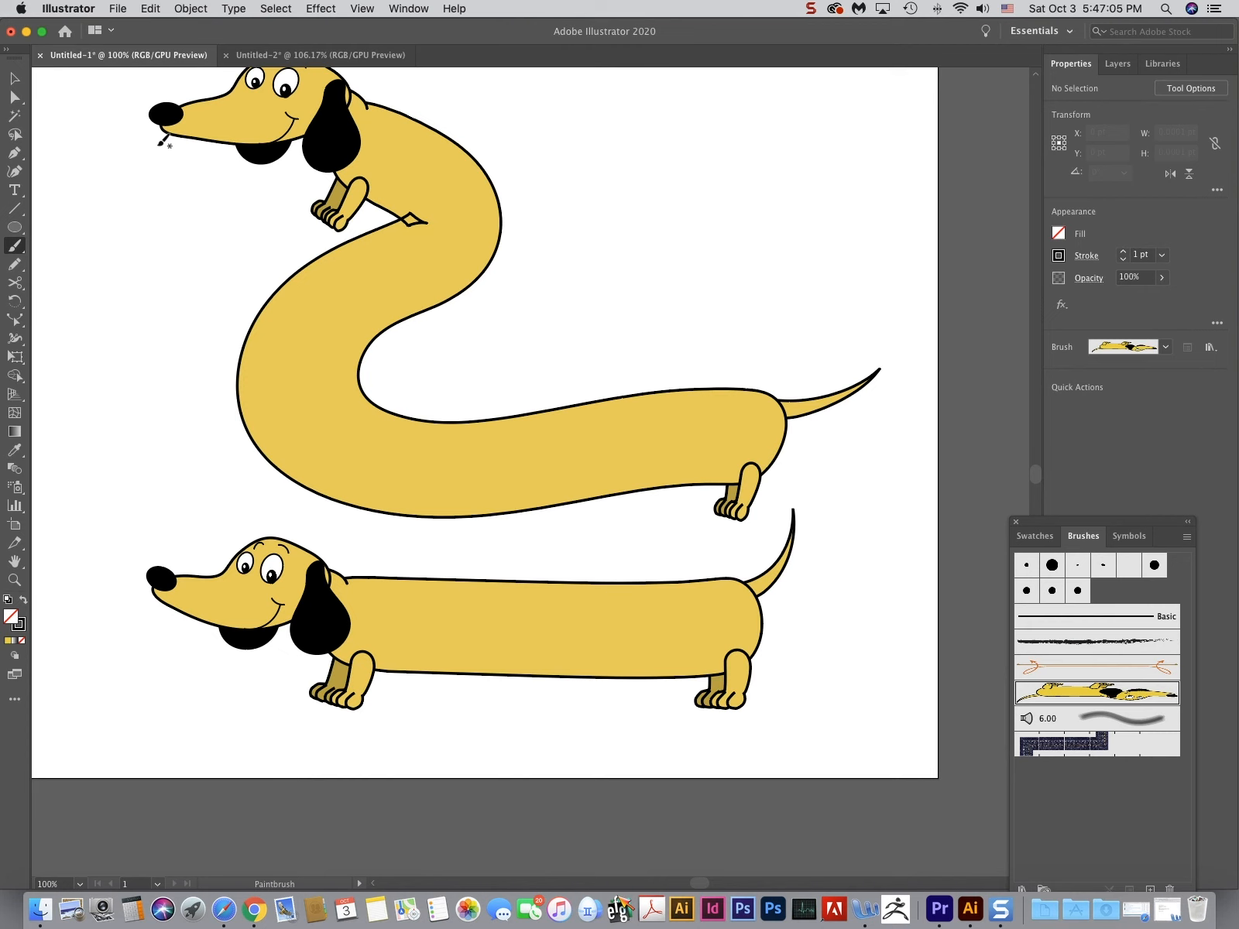